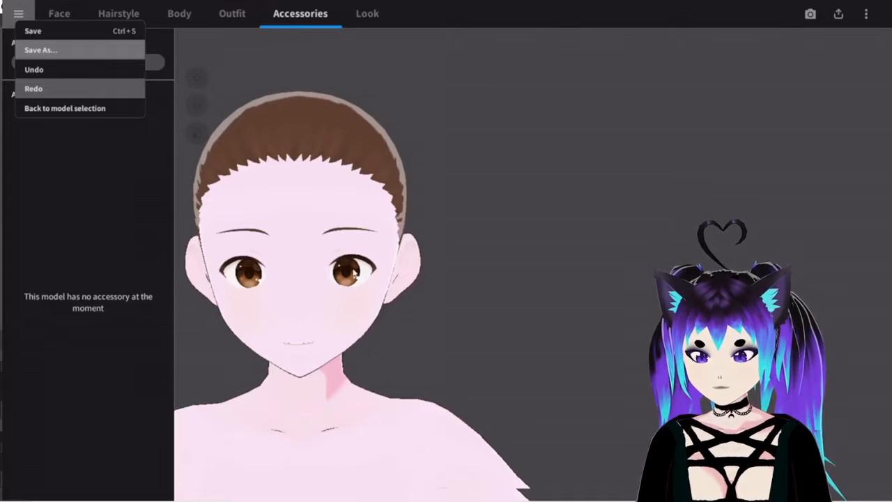
Add the Cat Ears accessory from the Furry Ears category to the model.
left_click(414, 160)
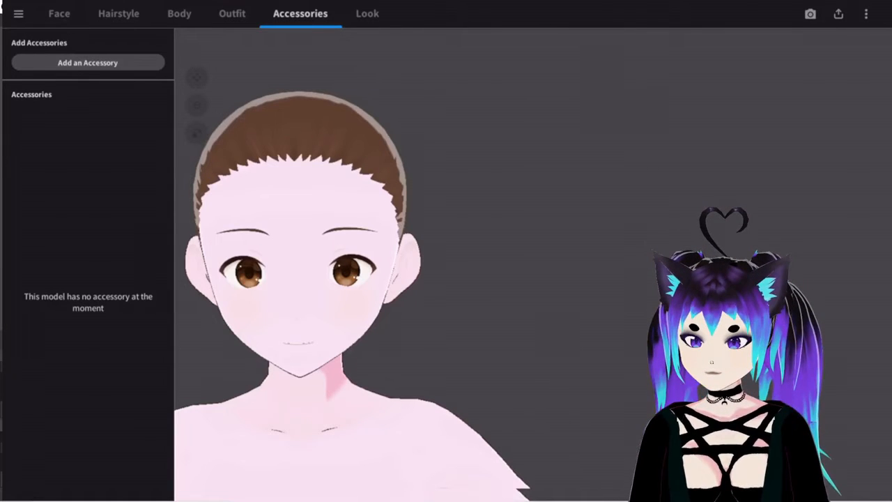
left_click(84, 65)
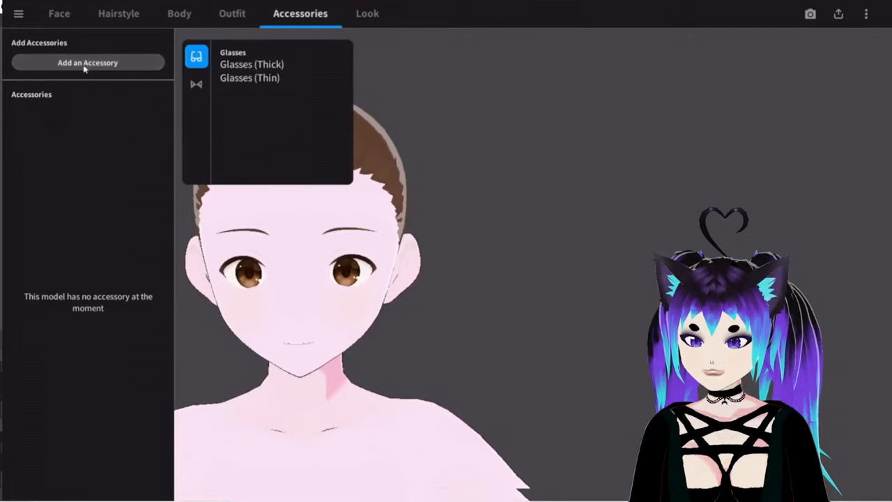
left_click(196, 84)
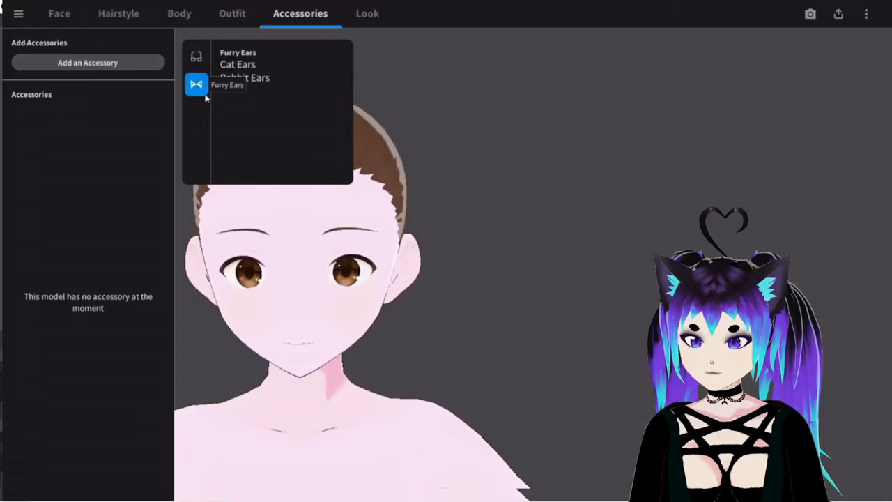
left_click(278, 65)
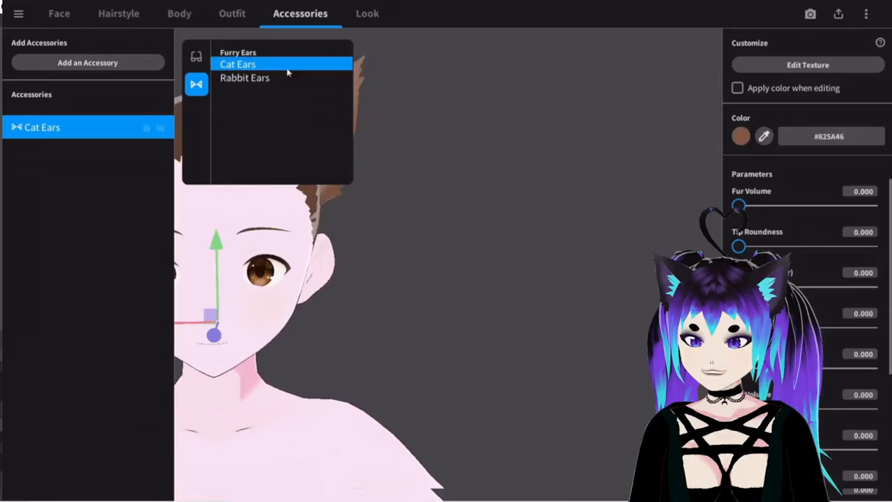
left_click(540, 275)
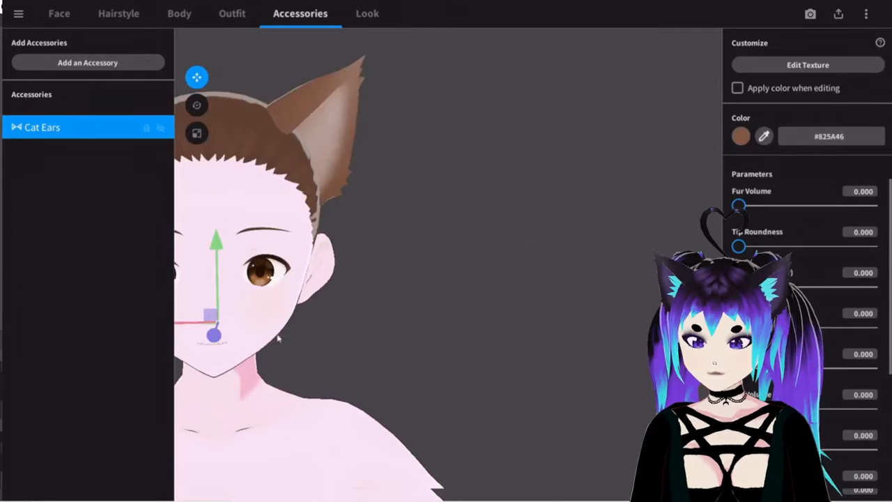
Raise the cat ears on the head and fine-tune their depth and height from a side view.
middle_click_drag(280, 337, 309, 340)
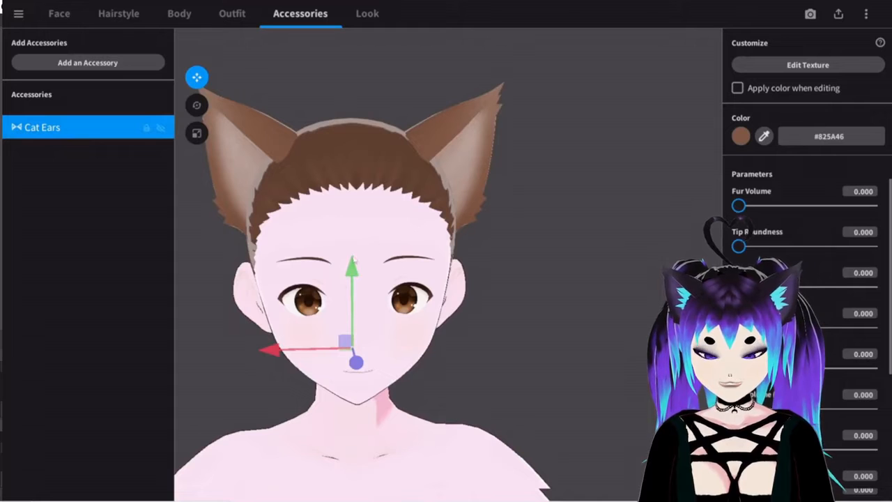
mouse_move(353, 279)
left_mouse_down()
mouse_move(355, 191)
mouse_move(362, 265)
left_mouse_up()
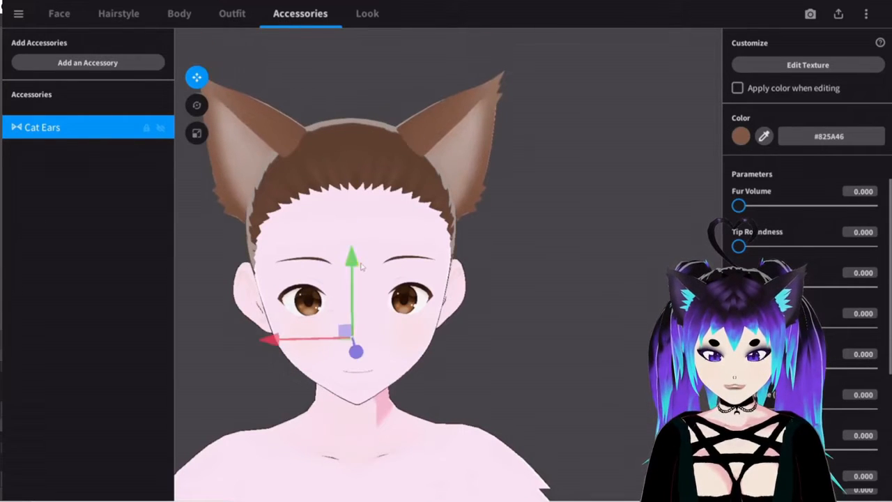
right_click_drag(530, 319, 350, 319)
middle_click_drag(225, 305, 268, 286)
scroll(263, 292, "up", 4)
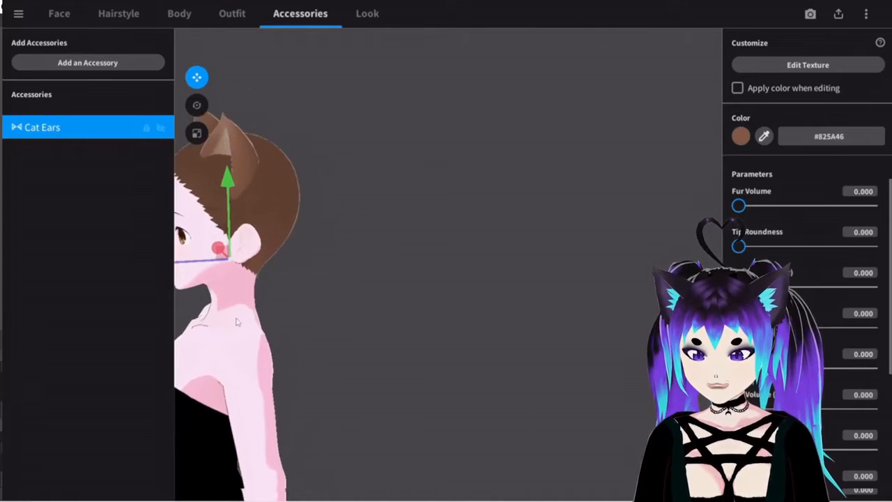
mouse_move(236, 319)
right_mouse_down()
mouse_move(301, 320)
mouse_move(241, 319)
right_mouse_up()
middle_click_drag(242, 319, 269, 327)
scroll(255, 274, "up", 2)
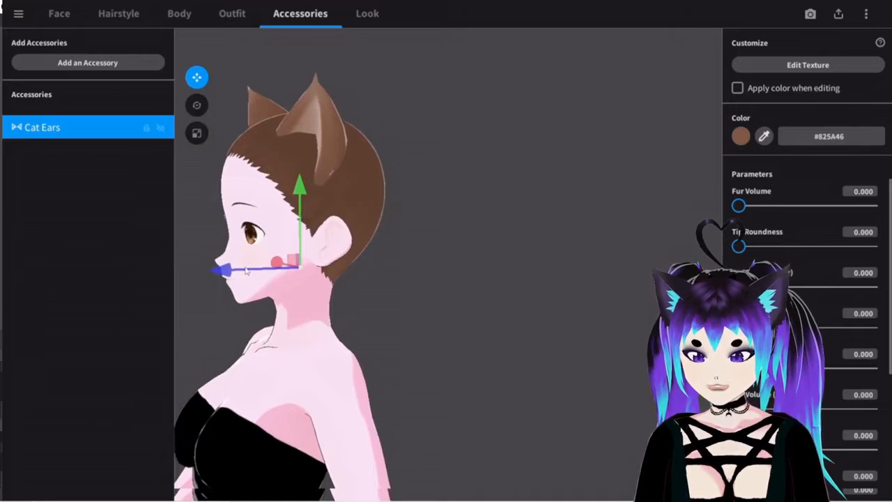
mouse_move(245, 271)
left_mouse_down()
mouse_move(239, 276)
mouse_move(249, 279)
mouse_move(243, 274)
left_mouse_up()
left_click_drag(304, 222, 303, 202)
right_click_drag(380, 331, 411, 330)
middle_click_drag(576, 386, 487, 393)
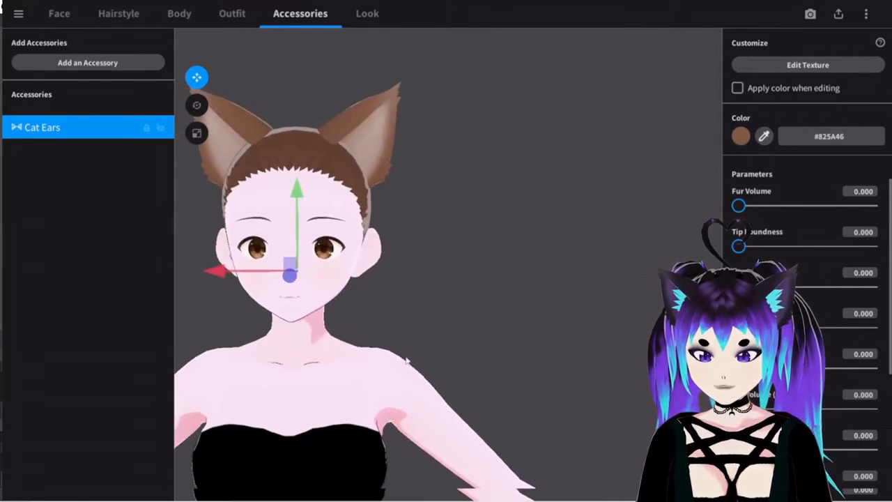
middle_click_drag(407, 361, 355, 389)
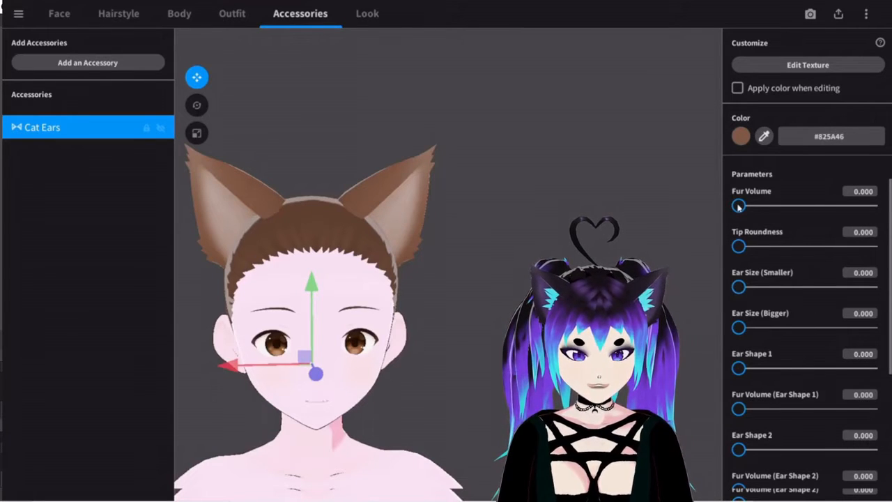
Test the cat ears' Fur Volume and set Tip Roundness to 200.
mouse_move(739, 206)
left_mouse_down()
mouse_move(850, 209)
mouse_move(737, 207)
left_mouse_up()
left_click_drag(739, 246, 870, 247)
left_click(864, 232)
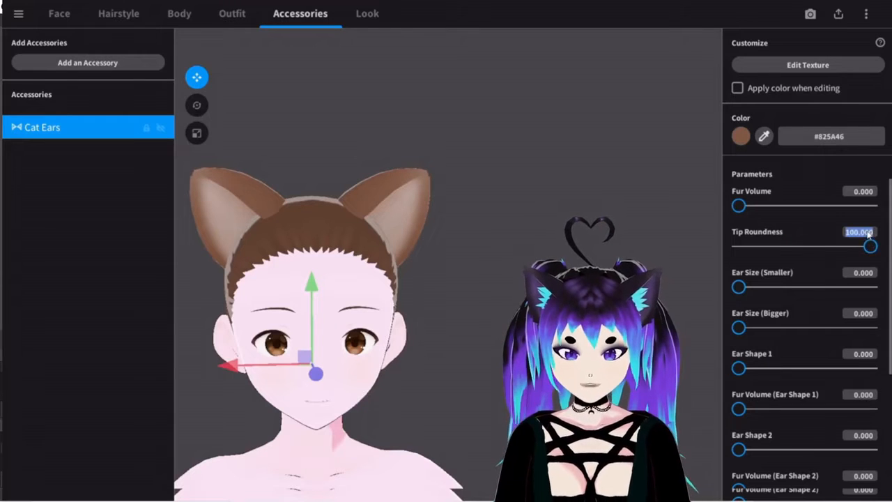
type("200")
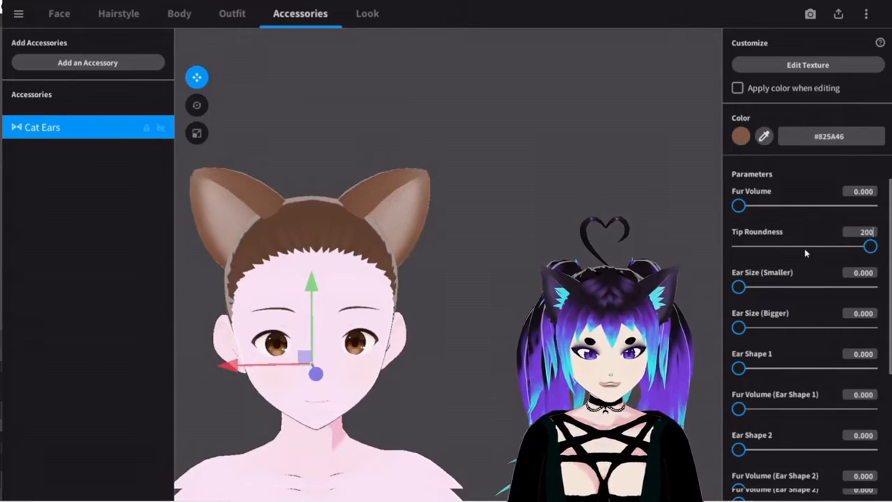
key("Return")
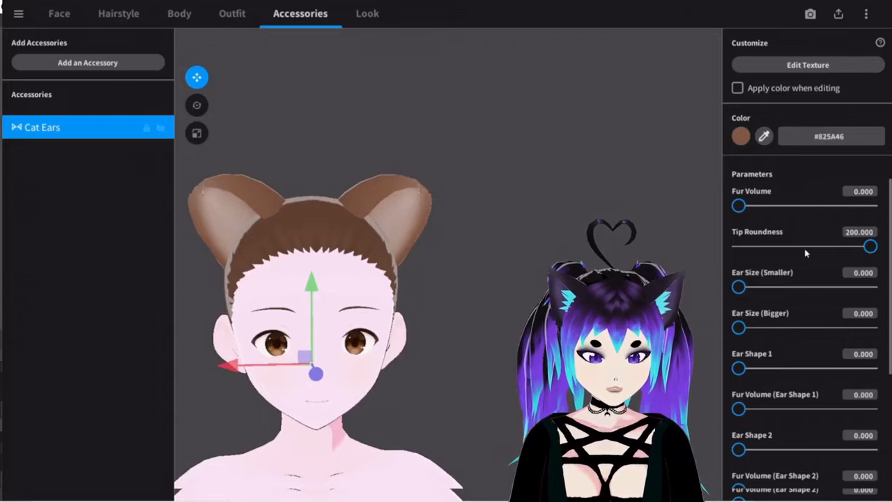
mouse_move(557, 282)
right_mouse_down()
mouse_move(505, 284)
mouse_move(547, 283)
right_mouse_up()
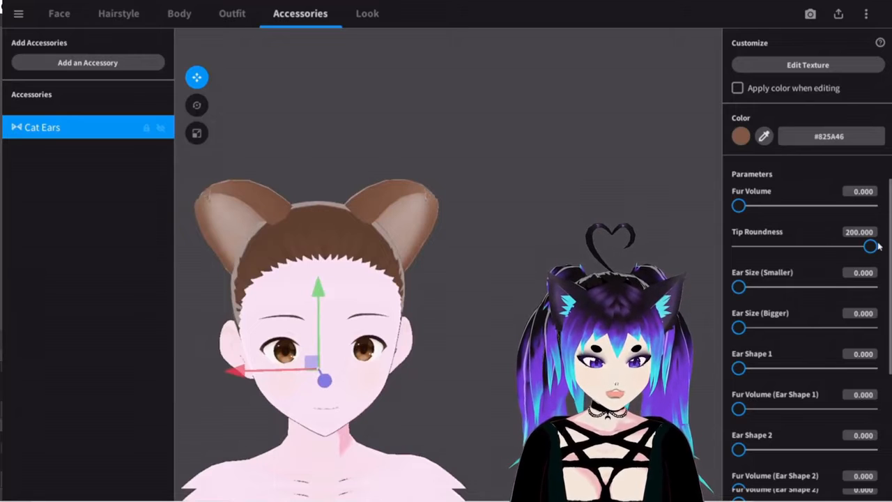
Try a negative Tip Roundness of -0.440 on the cat ears and reset the parameter to 0.
left_click_drag(878, 246, 732, 247)
left_click(857, 233)
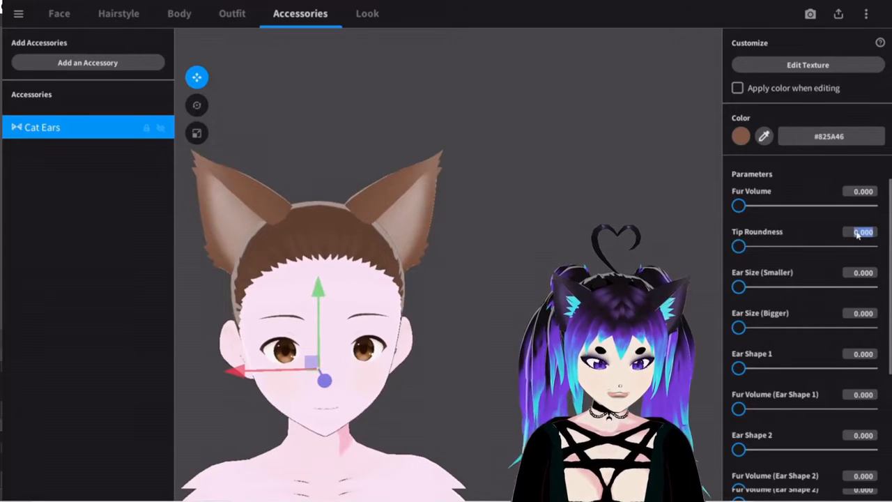
type("-")
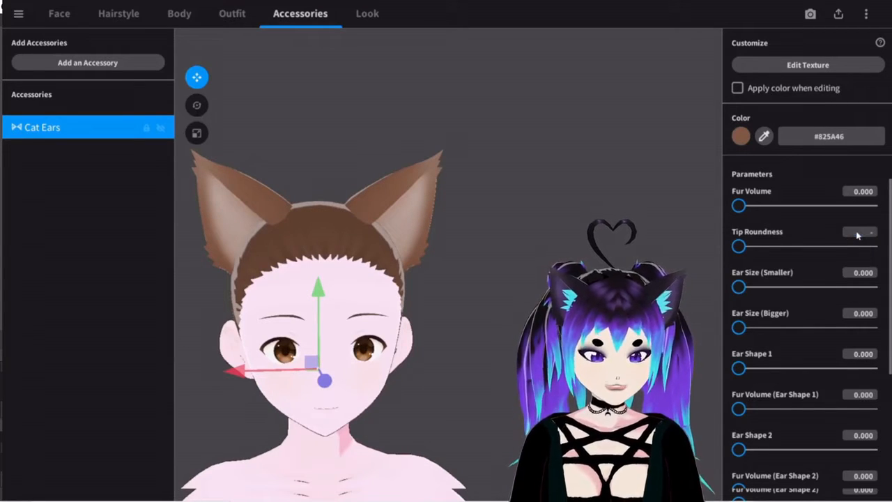
type("0.440")
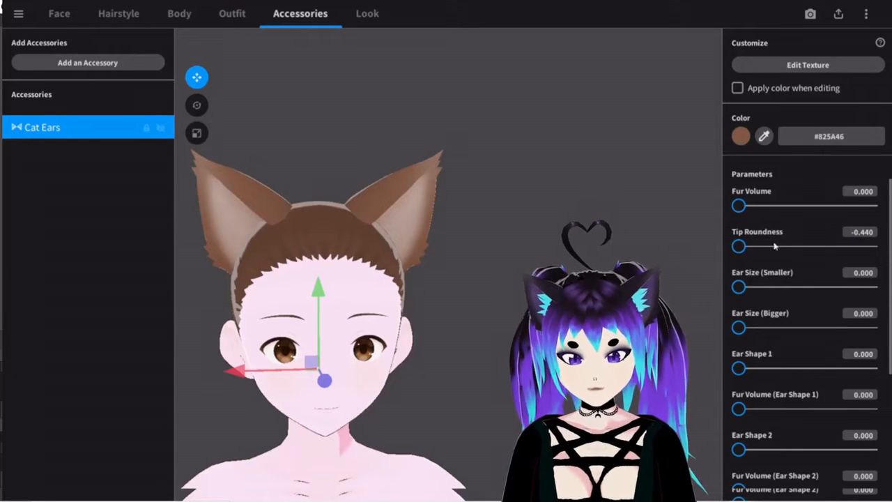
left_click_drag(743, 247, 733, 247)
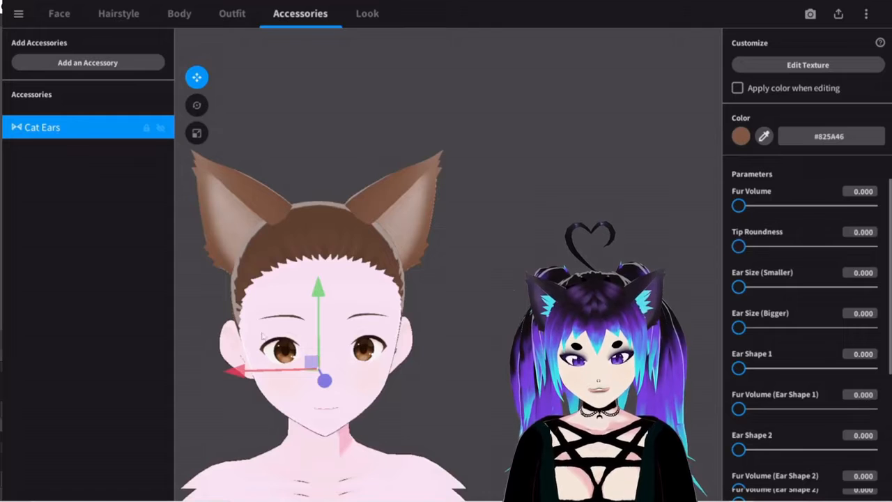
middle_click_drag(467, 377, 439, 384)
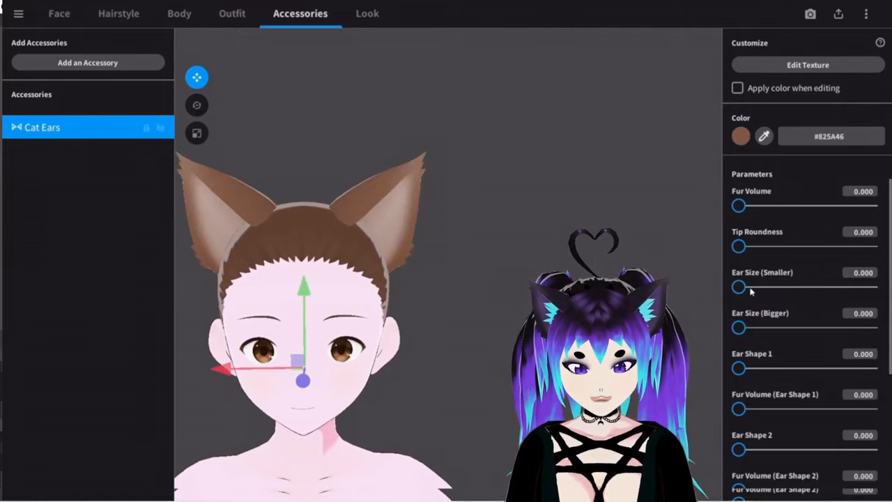
Try out Ear Size (Smaller), Ear Shape 1 and the fur volume parameters, returning each to 0.
left_click_drag(742, 290, 716, 323)
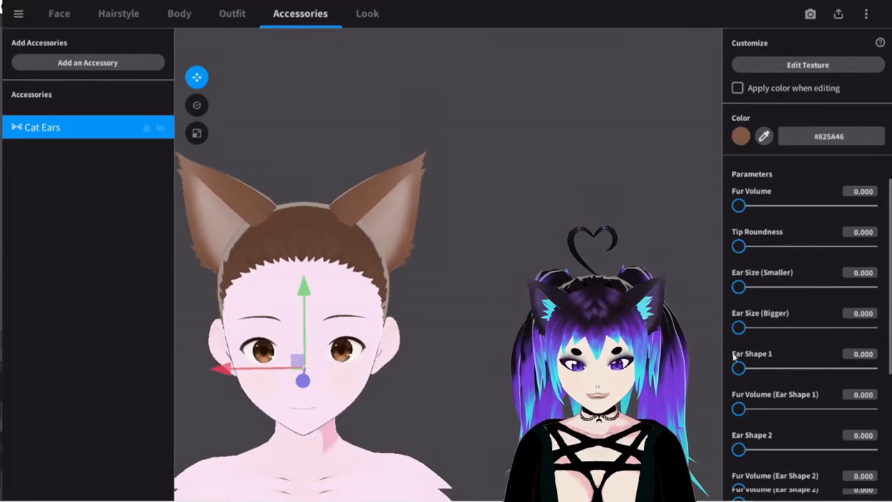
scroll(741, 368, "down", 1)
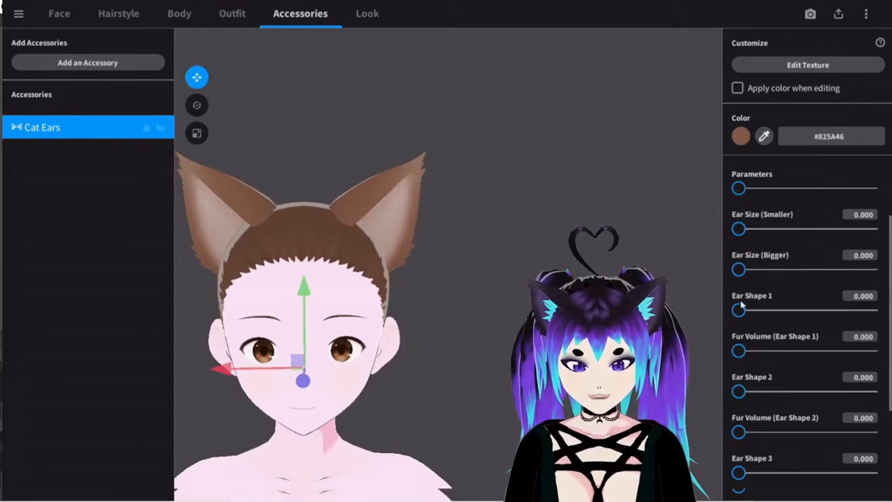
mouse_move(742, 311)
left_mouse_down()
mouse_move(858, 312)
mouse_move(891, 338)
mouse_move(741, 313)
mouse_move(874, 312)
mouse_move(737, 310)
mouse_move(844, 321)
mouse_move(737, 321)
left_mouse_up()
scroll(731, 315, "down", 1)
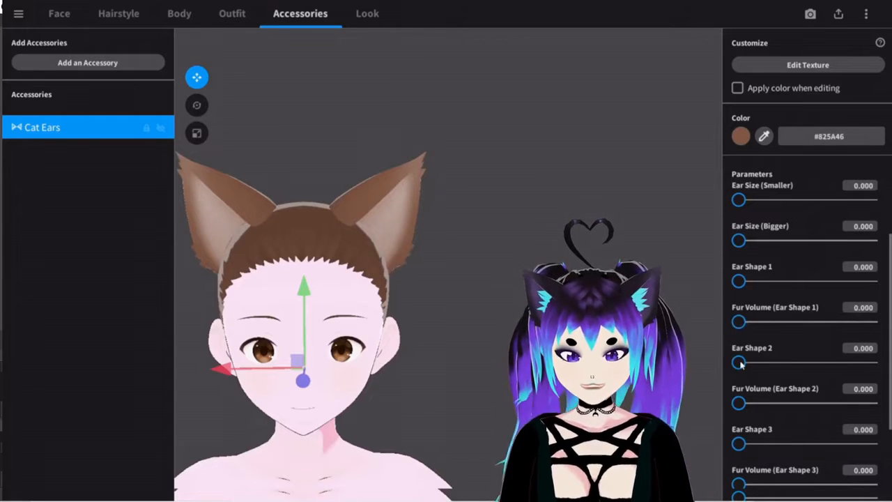
scroll(746, 389, "down", 1)
left_click_drag(737, 372, 738, 392)
scroll(731, 392, "down", 2)
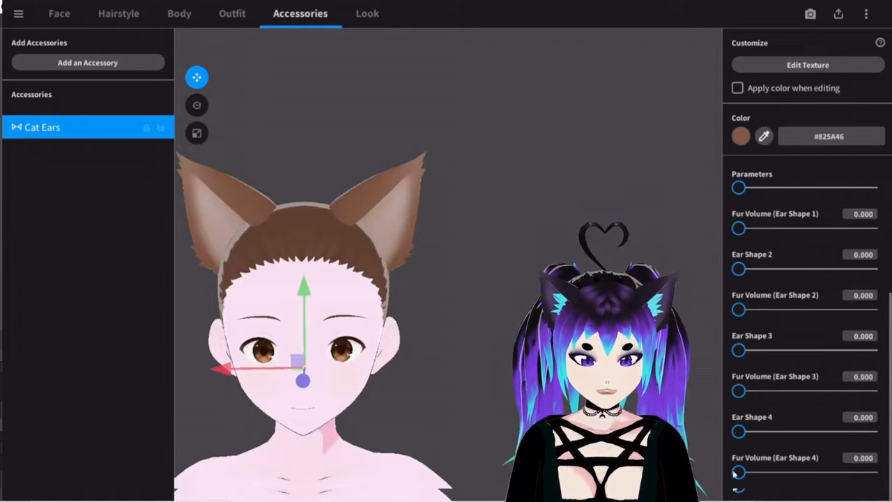
mouse_move(739, 472)
left_mouse_down()
mouse_move(851, 471)
mouse_move(737, 471)
left_mouse_up()
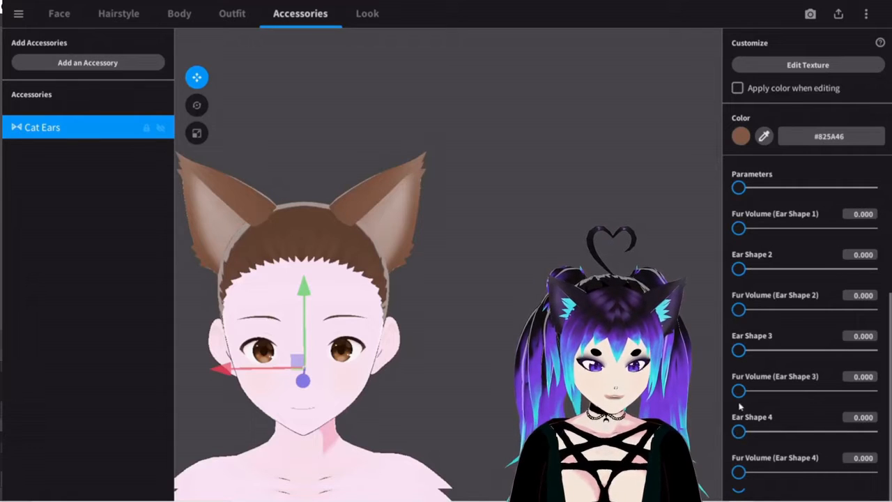
Try Ear Shape 2 and Ear Shape 3 at different amounts, and set Ear Shape 4 to 57.093.
mouse_move(738, 269)
left_mouse_down()
mouse_move(870, 269)
mouse_move(737, 269)
left_mouse_up()
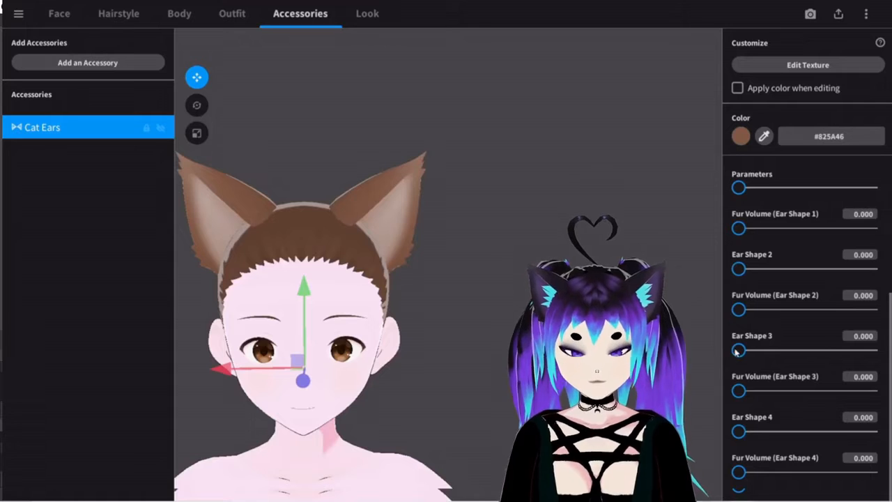
left_click_drag(738, 350, 697, 343)
left_click_drag(739, 431, 810, 414)
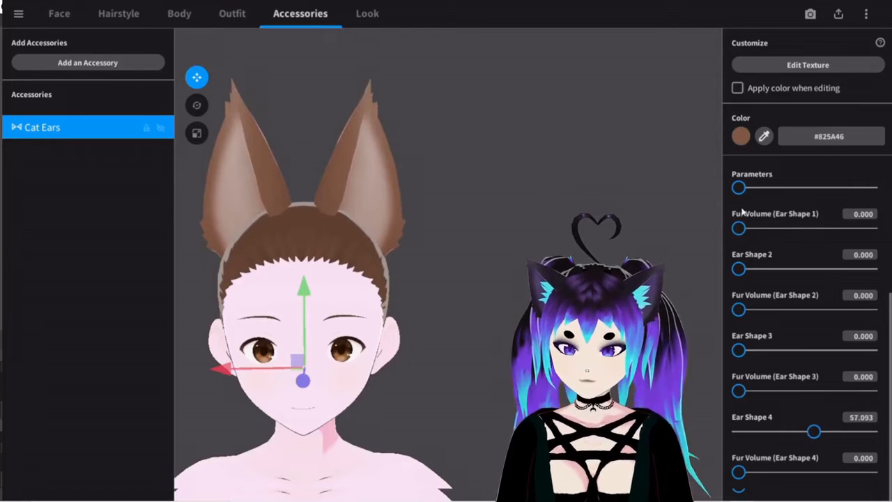
Test Fur Volume (Ear Shape 1), Ear Shape 1 and Ear Shape 2 on the reshaped ears, returning each to 0.
left_click_drag(739, 228, 733, 252)
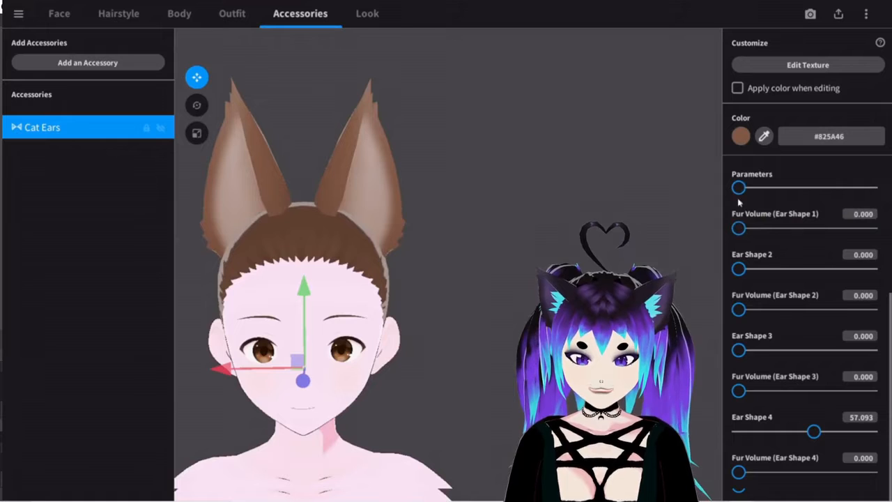
scroll(738, 256, "up", 2)
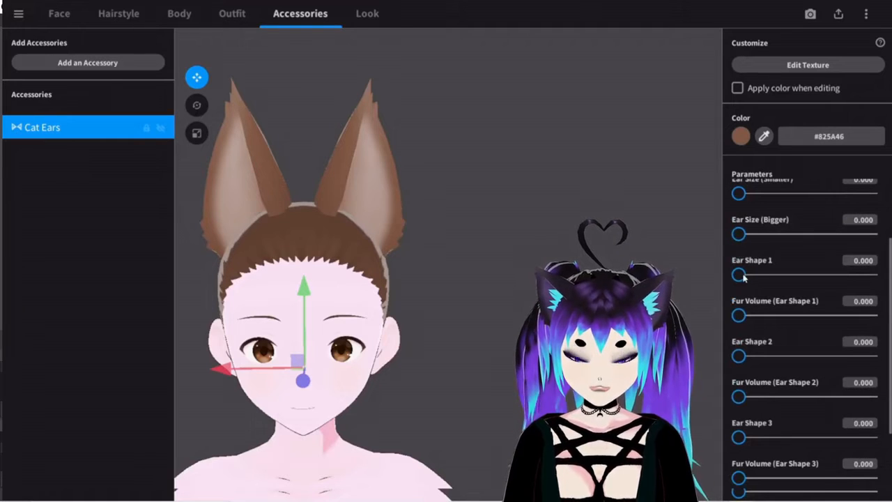
left_click_drag(740, 275, 721, 274)
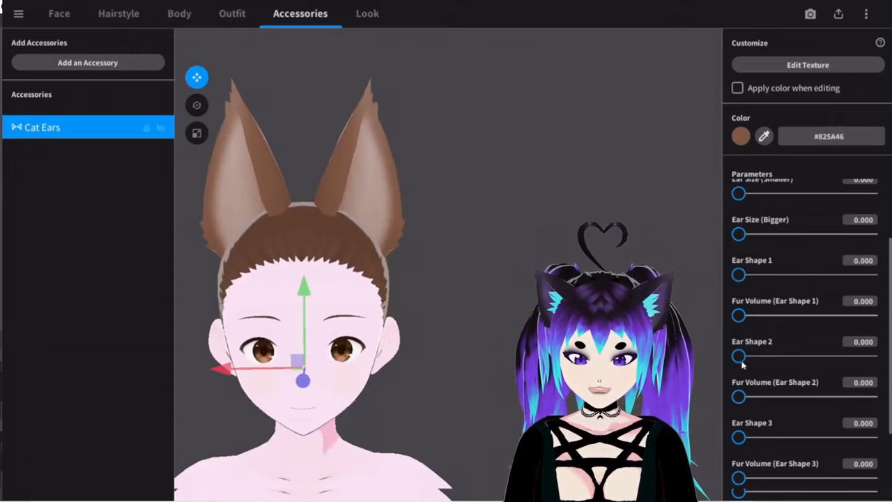
mouse_move(740, 356)
left_mouse_down()
mouse_move(806, 356)
mouse_move(732, 357)
left_mouse_up()
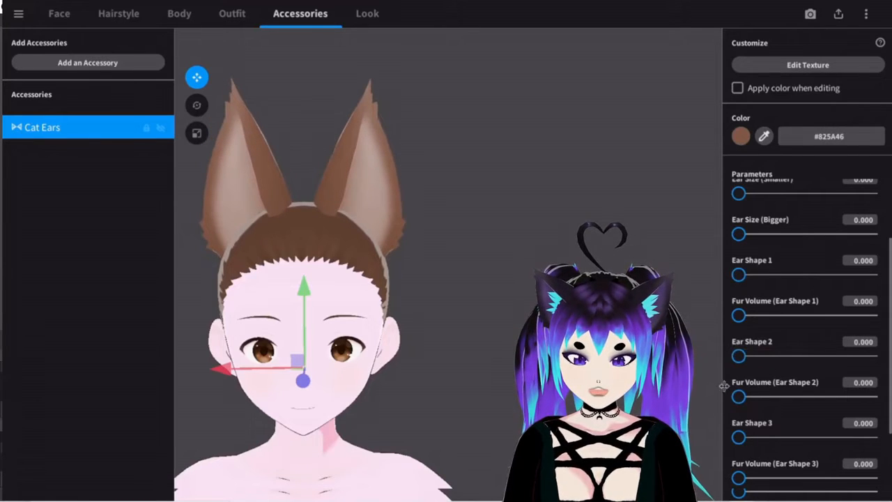
Increase Ear Size (Smaller) to shrink the reshaped ears, and try Ear Shape 2 before returning it to 0.
scroll(752, 258, "up", 2)
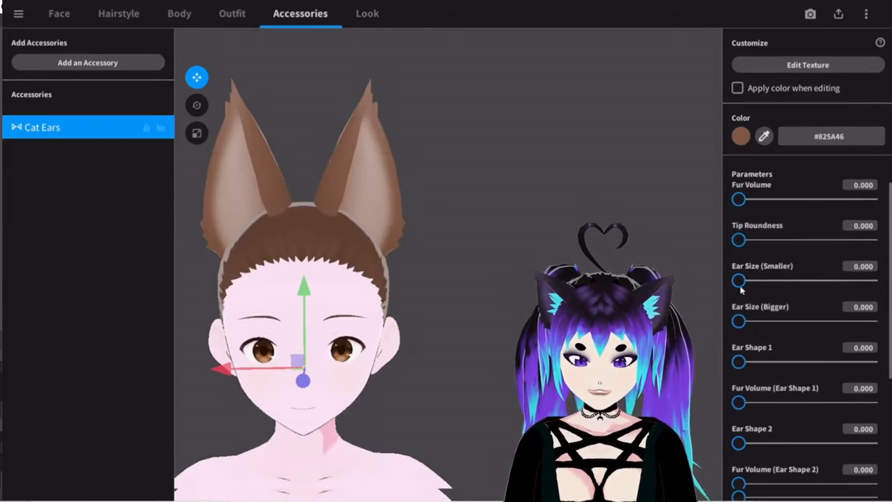
left_click_drag(739, 280, 796, 298)
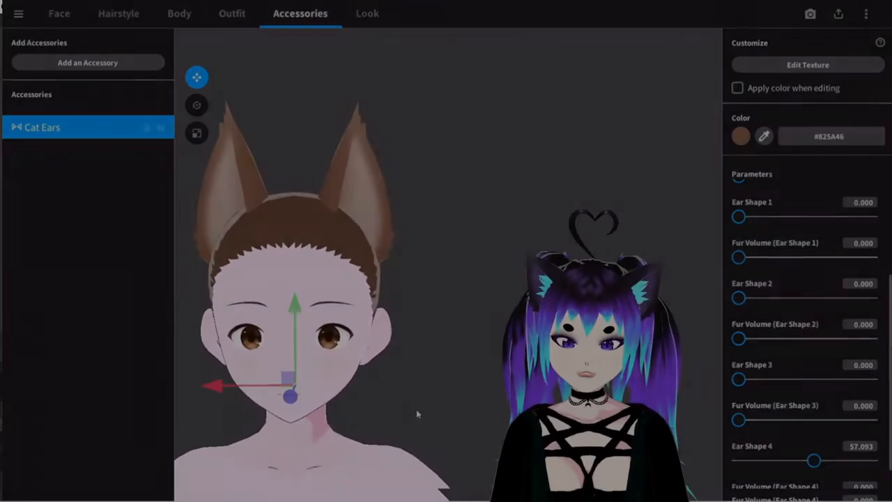
left_click(739, 297)
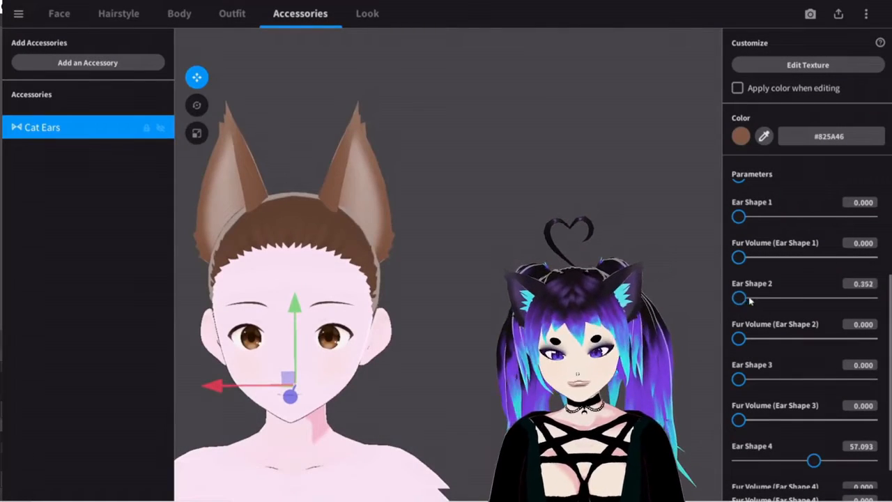
left_click_drag(750, 300, 725, 300)
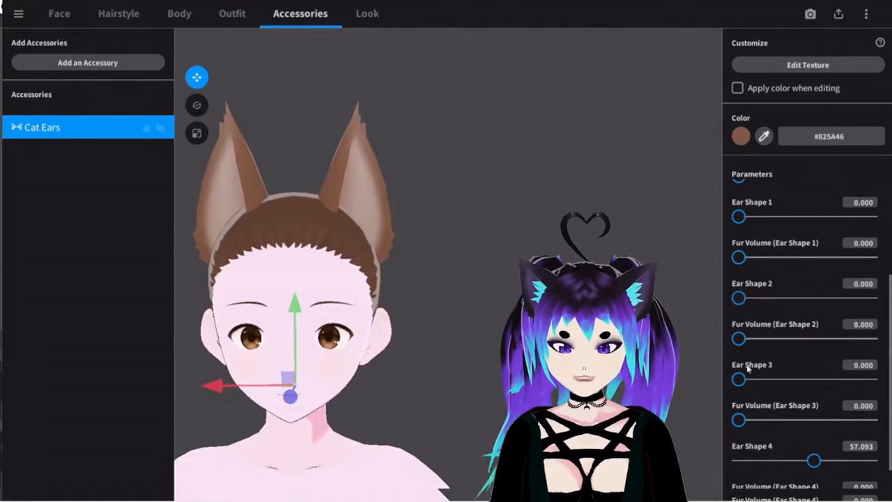
Reduce Ear Shape 4 of the cat ears to 48.
mouse_move(739, 217)
left_mouse_down()
mouse_move(866, 217)
mouse_move(722, 219)
left_mouse_up()
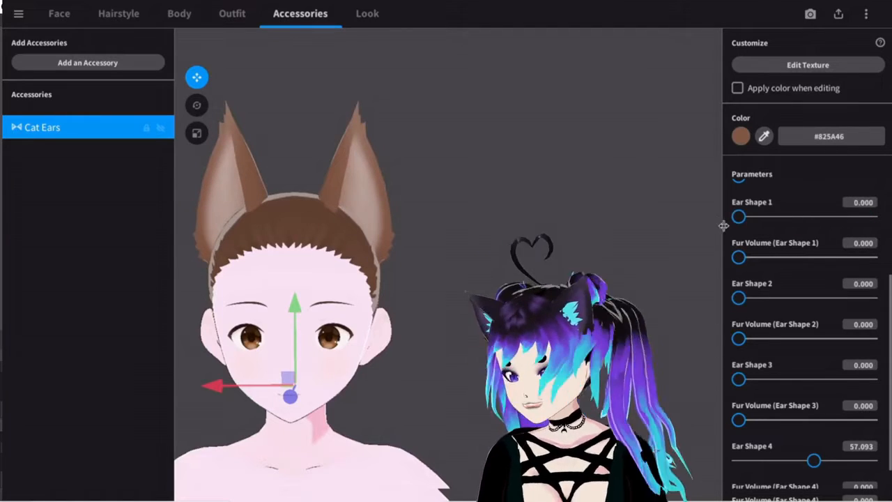
mouse_move(814, 462)
left_mouse_down()
mouse_move(787, 461)
mouse_move(805, 460)
left_mouse_up()
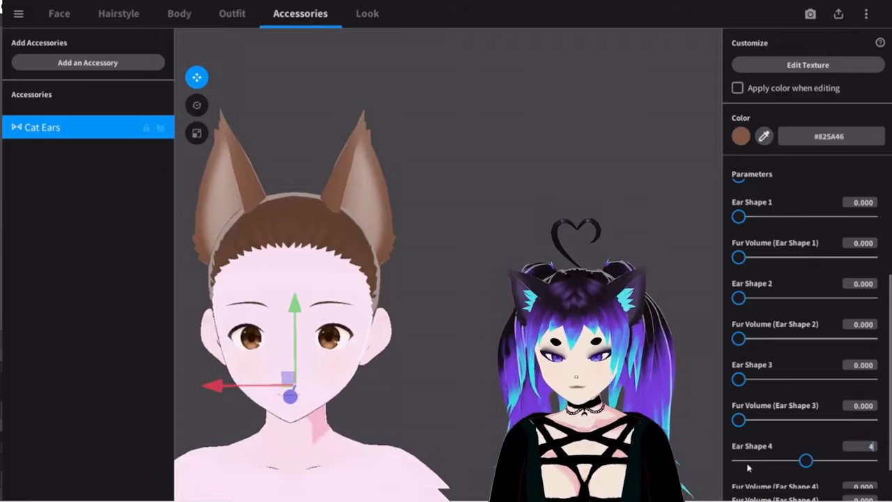
key("Return")
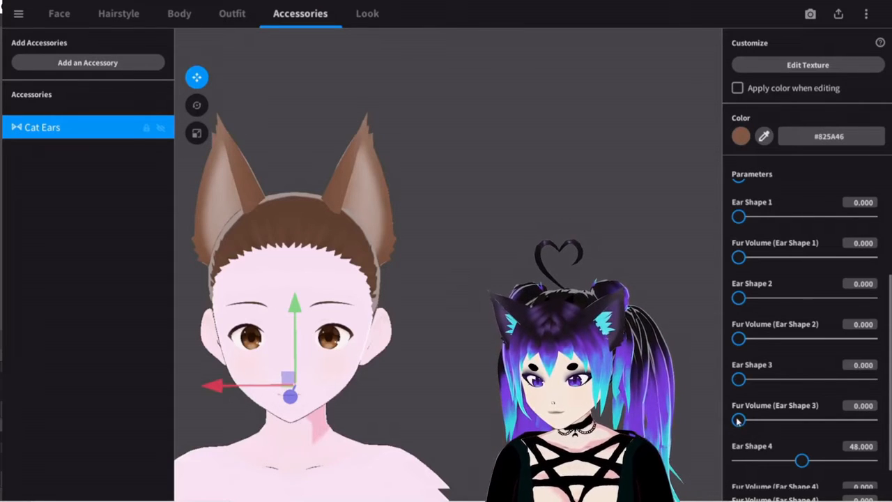
Try out the fur volume parameters for Ear Shape 3, Ear Shape 2 and Ear Shape 1, returning each to 0.
left_click_drag(765, 418, 742, 419)
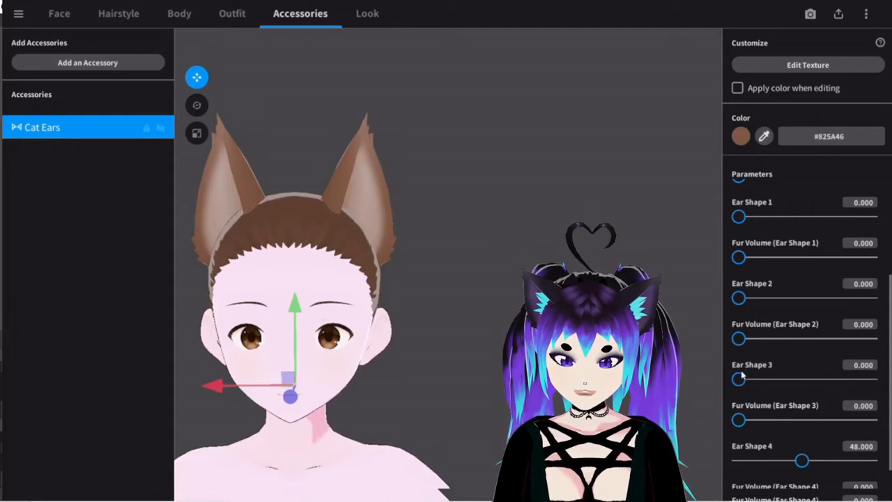
left_click_drag(784, 340, 819, 338)
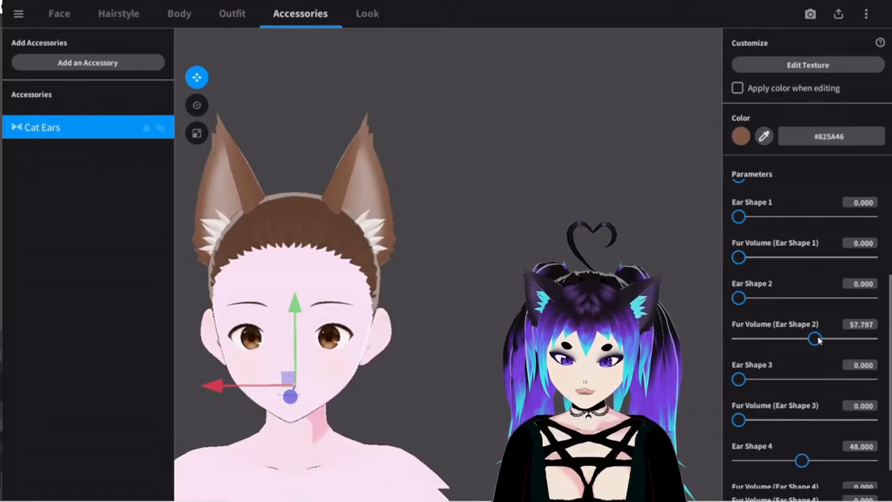
mouse_move(817, 339)
left_mouse_down()
mouse_move(807, 339)
mouse_move(843, 339)
mouse_move(817, 340)
left_mouse_up()
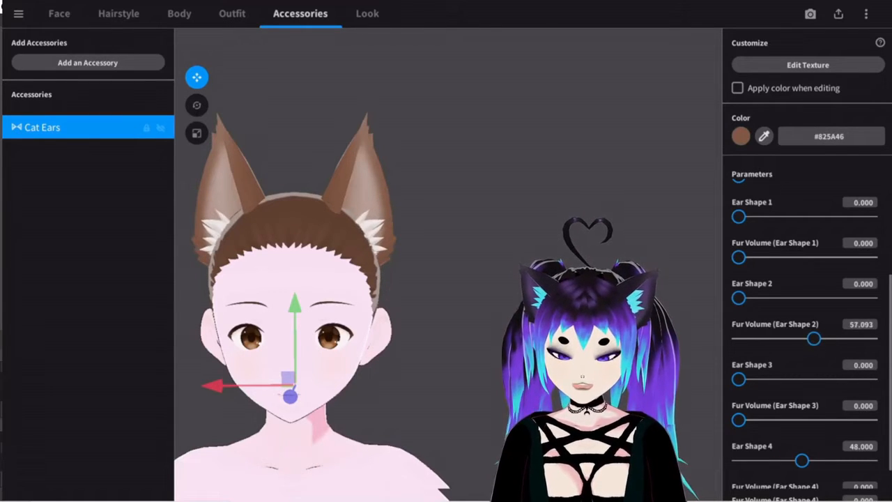
mouse_move(418, 278)
right_mouse_down()
mouse_move(348, 279)
mouse_move(487, 279)
mouse_move(391, 268)
mouse_move(418, 267)
right_mouse_up()
left_click_drag(814, 339, 748, 339)
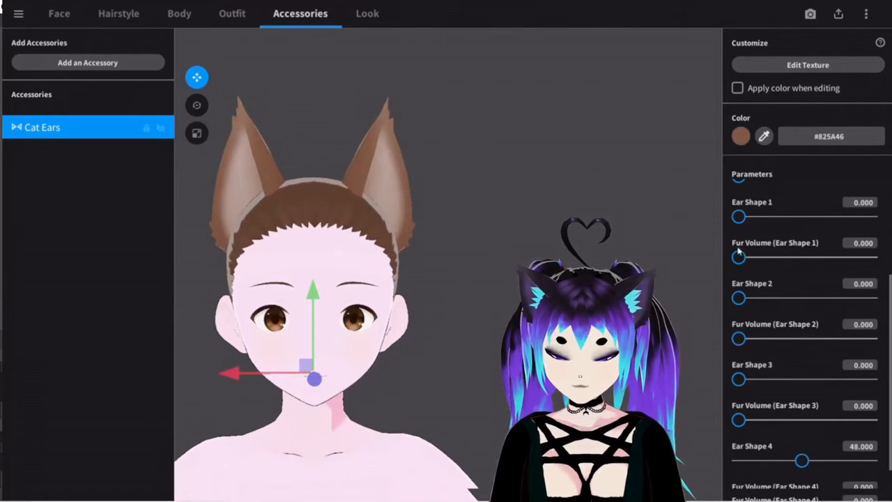
left_click_drag(776, 260, 733, 277)
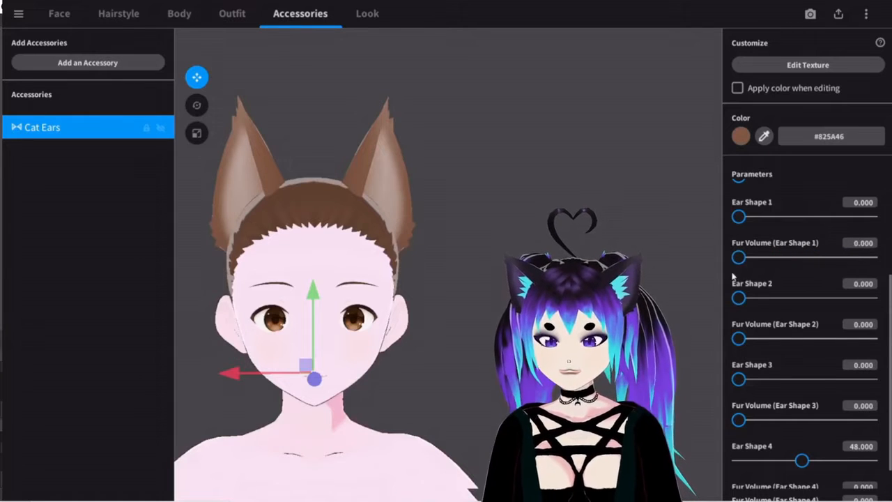
Add inner-ear fur by setting Fur Volume (Ear Shape 4) to 29.956 and Fur Volume (Ear Shape 2) to 42.643.
scroll(758, 441, "down", 1)
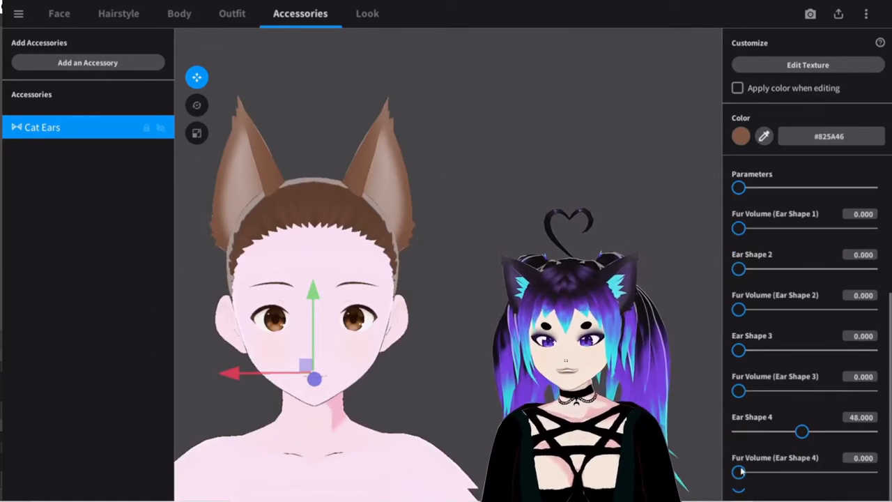
left_click_drag(794, 471, 820, 470)
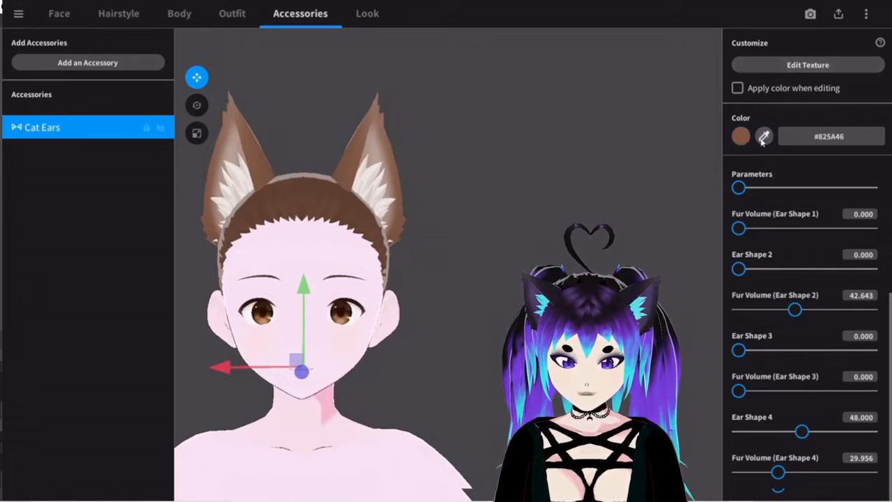
scroll(772, 123, "up", 3)
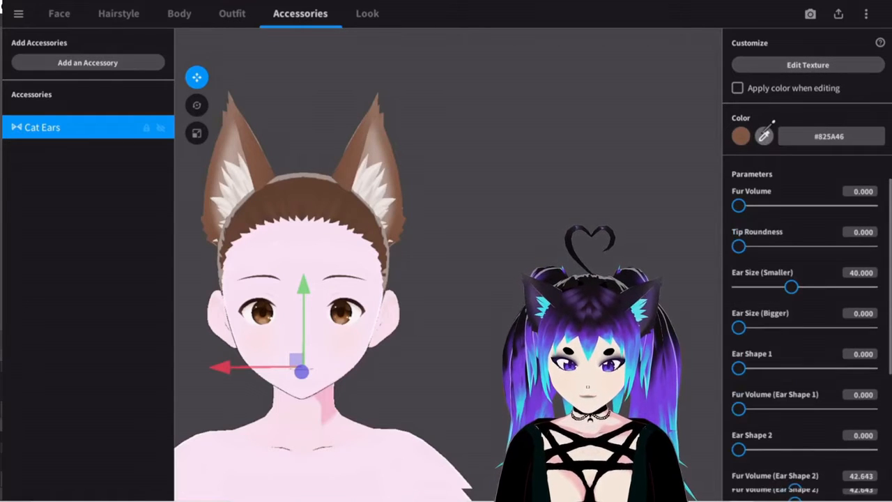
Change the cat ears' base colour to dark magenta #4E0030.
left_click(742, 137)
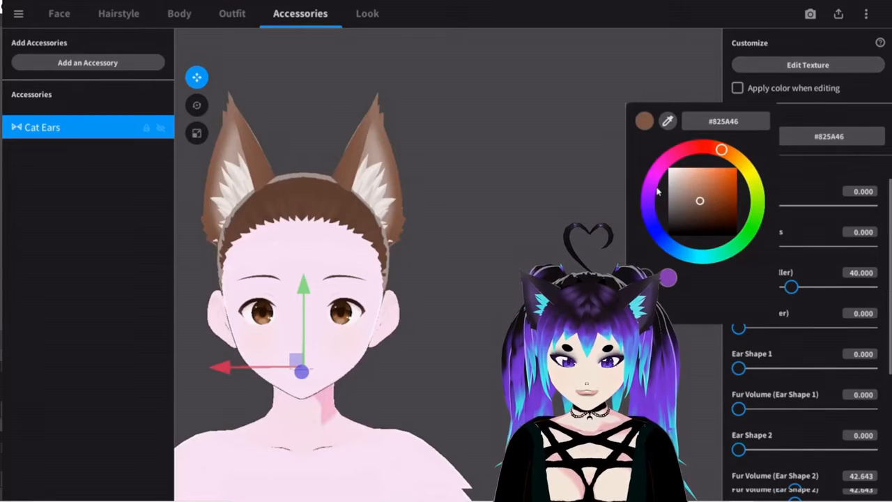
mouse_move(657, 193)
left_mouse_down()
mouse_move(661, 177)
mouse_move(722, 154)
mouse_move(695, 153)
left_mouse_up()
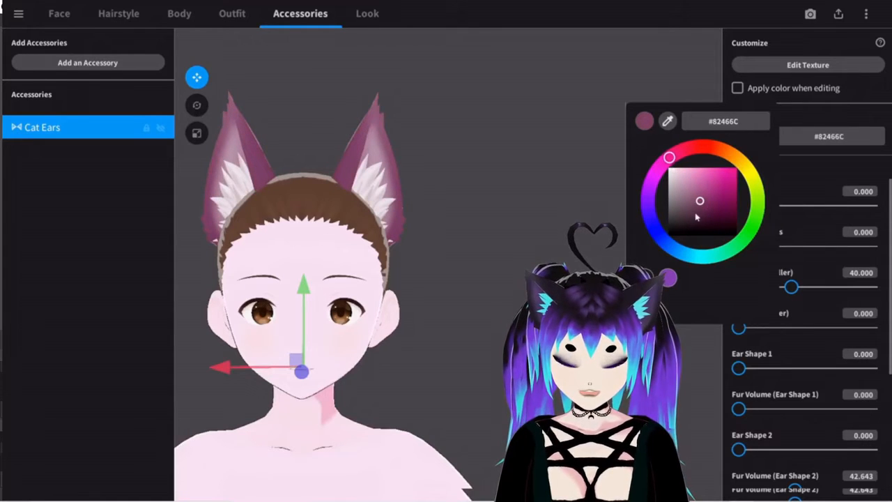
mouse_move(696, 217)
left_mouse_down()
mouse_move(732, 190)
mouse_move(746, 207)
left_mouse_up()
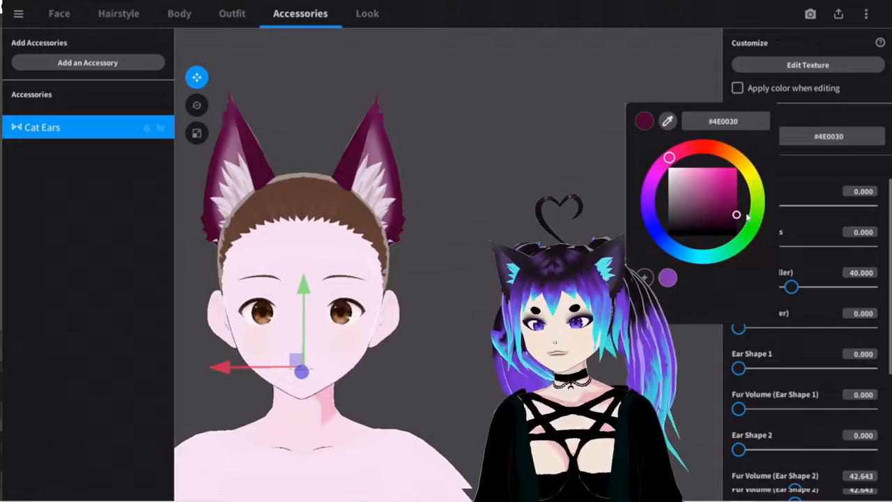
left_click(551, 220)
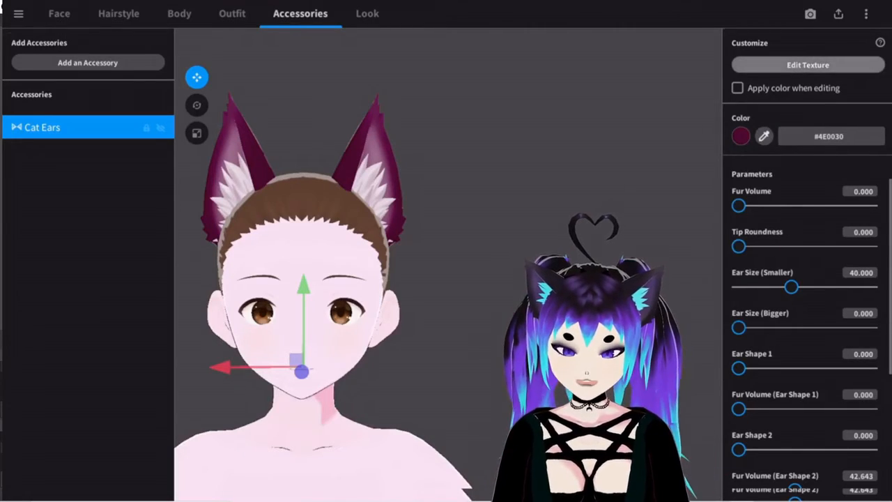
Open the cat ears' texture for editing and set up mirrored painting with a soft brush in purple #6F00BD.
left_click(808, 65)
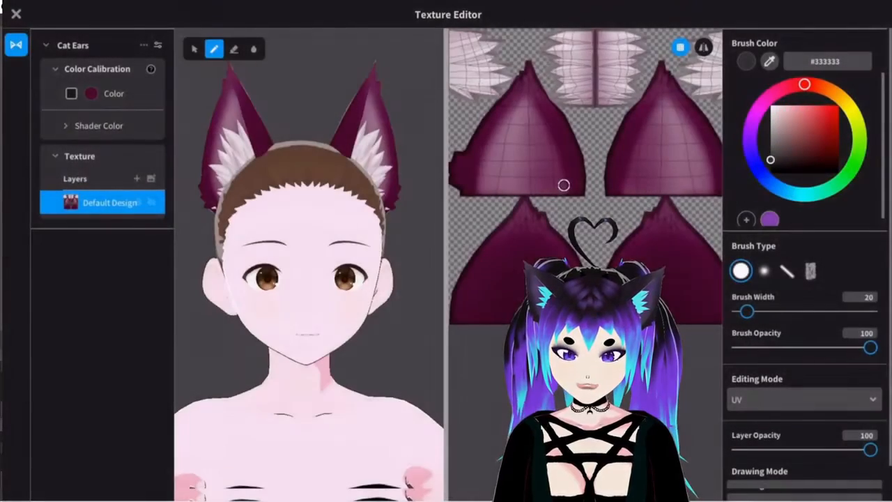
left_click(702, 47)
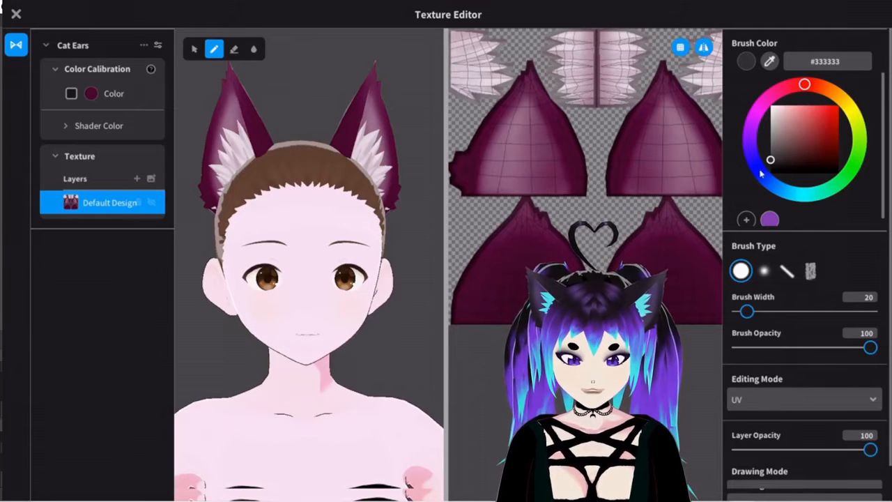
left_click(756, 137)
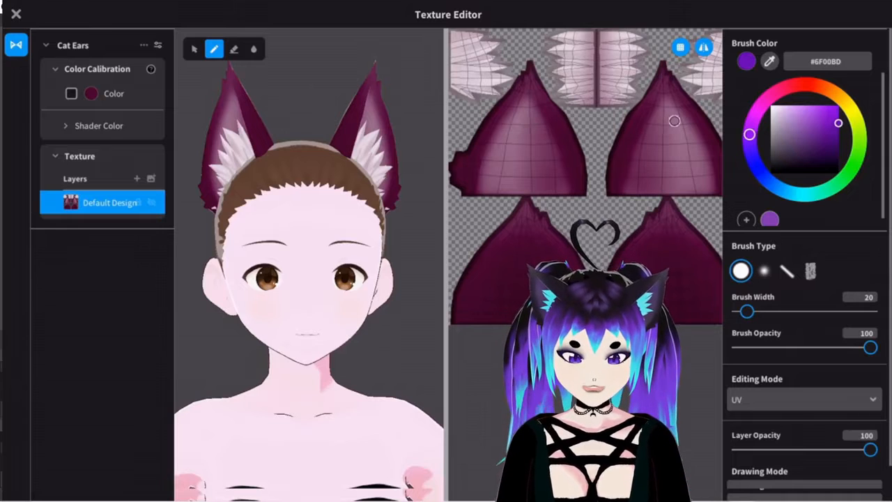
scroll(821, 384, "down", 1)
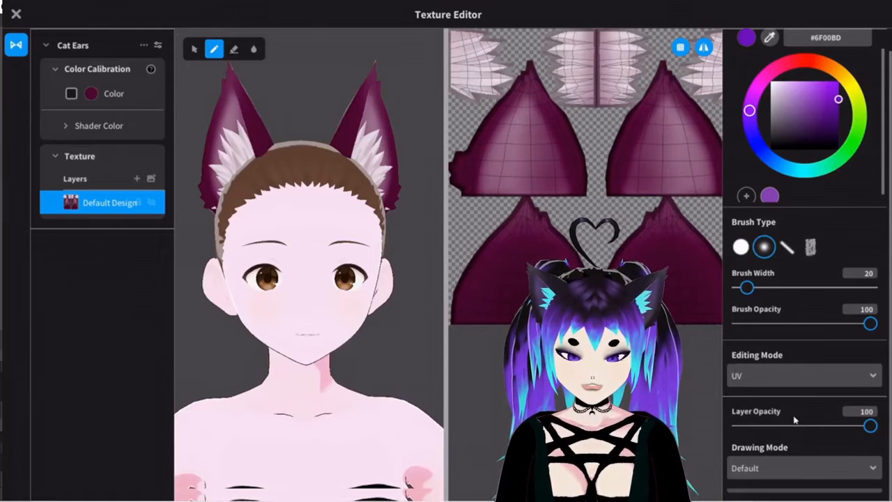
Add a new layer above the default design and fill the inner-ear area with purple brush strokes.
left_click(135, 179)
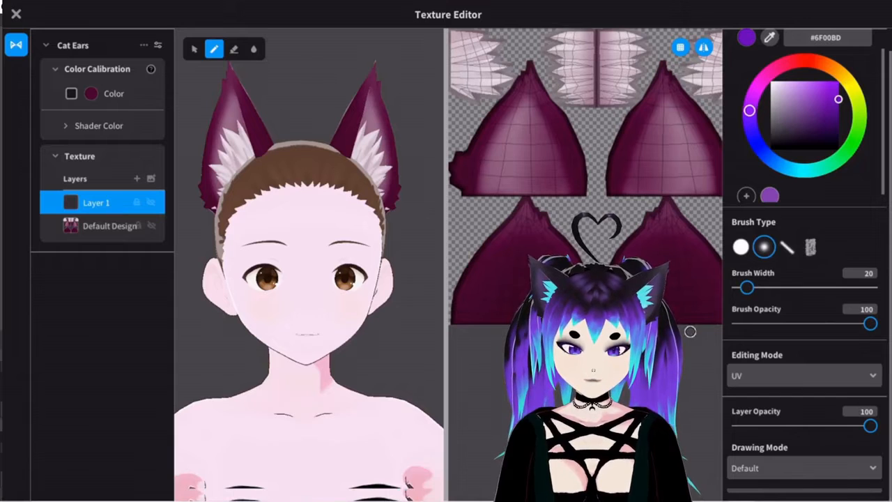
scroll(531, 148, "up", 4)
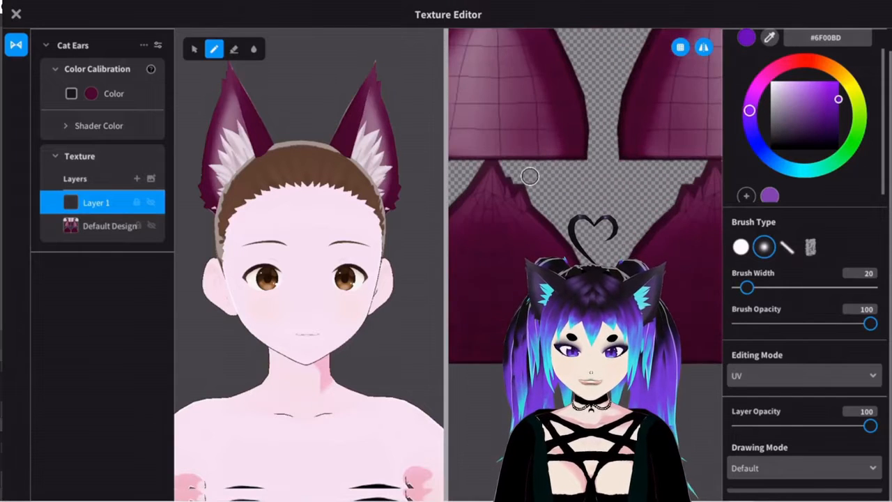
scroll(530, 178, "down", 3)
scroll(531, 199, "down", 2)
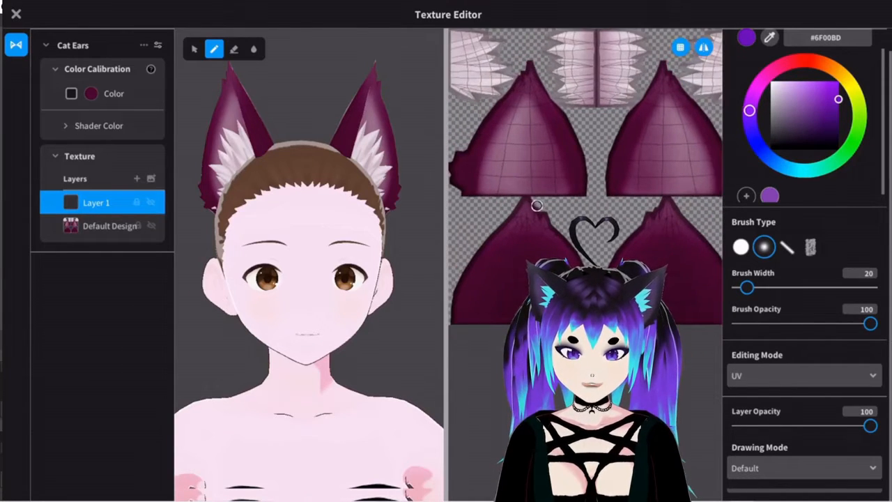
scroll(543, 210, "up", 2)
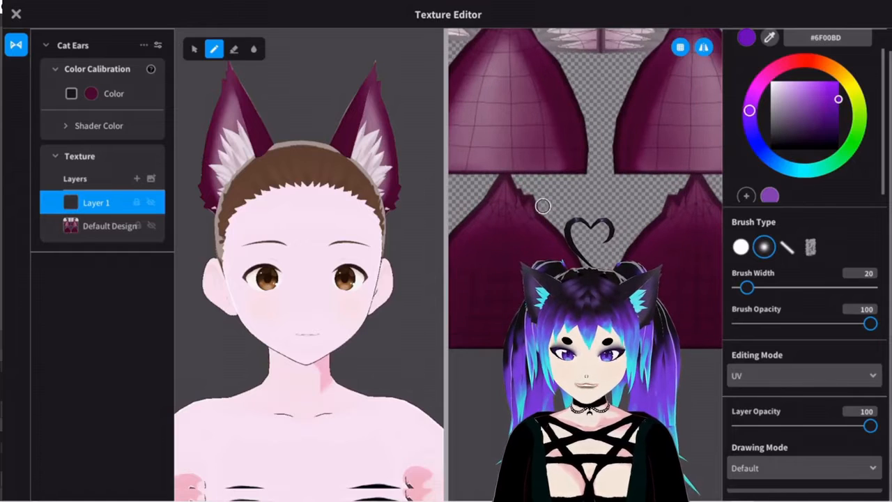
right_click_drag(542, 205, 568, 264)
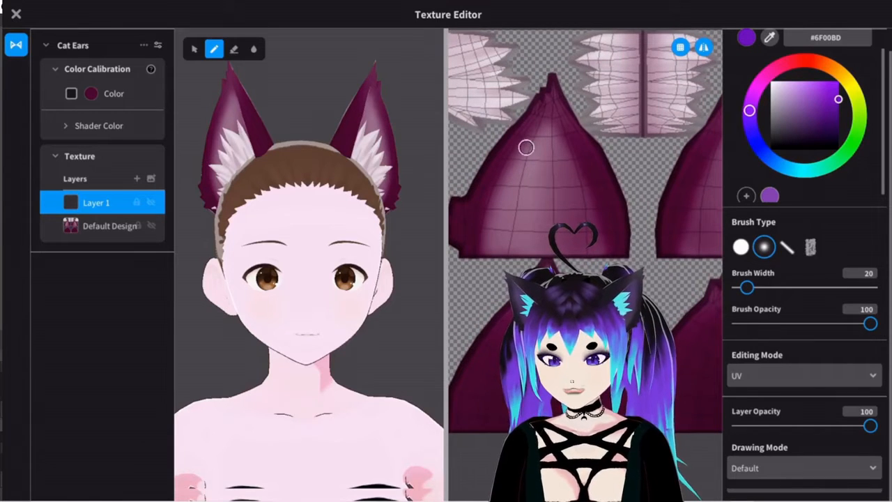
mouse_move(516, 205)
left_mouse_down()
mouse_move(523, 175)
mouse_move(491, 235)
mouse_move(506, 189)
mouse_move(543, 129)
mouse_move(584, 197)
left_mouse_up()
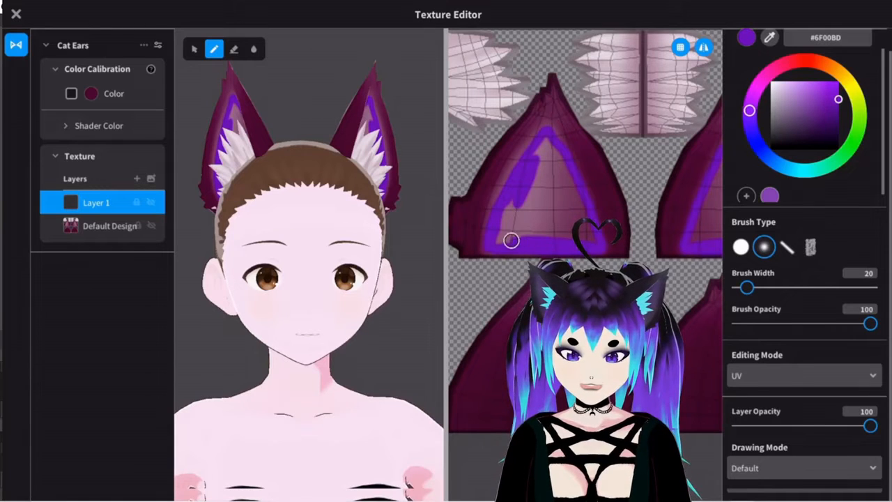
mouse_move(499, 241)
left_mouse_down()
mouse_move(527, 207)
mouse_move(509, 213)
mouse_move(504, 205)
mouse_move(493, 227)
mouse_move(514, 158)
mouse_move(486, 243)
mouse_move(516, 198)
mouse_move(534, 138)
mouse_move(533, 146)
mouse_move(550, 126)
mouse_move(534, 135)
mouse_move(549, 128)
mouse_move(561, 149)
mouse_move(549, 125)
mouse_move(579, 174)
left_mouse_up()
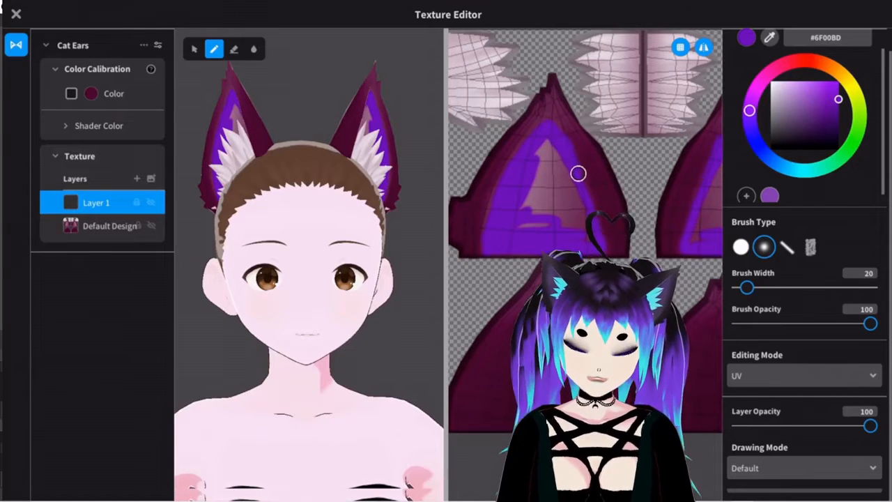
left_click_drag(598, 235, 576, 216)
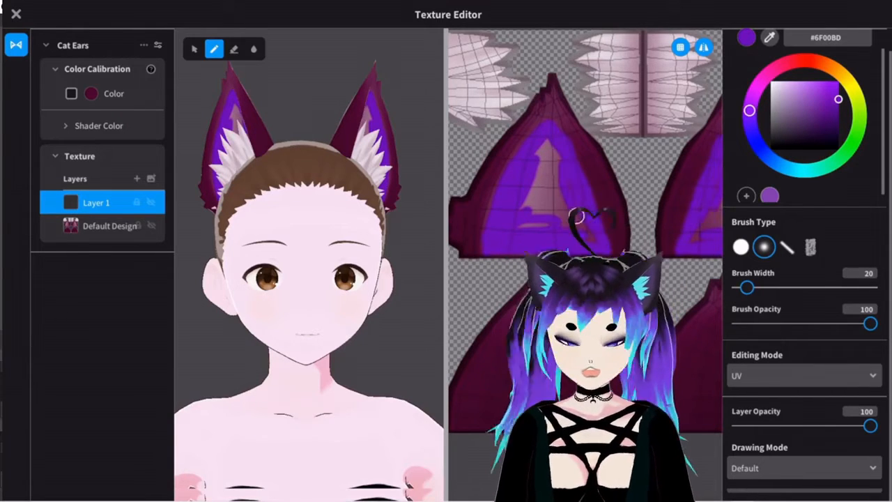
mouse_move(558, 156)
left_mouse_down()
mouse_move(539, 137)
mouse_move(555, 140)
mouse_move(533, 191)
mouse_move(537, 160)
mouse_move(526, 204)
mouse_move(533, 236)
left_mouse_up()
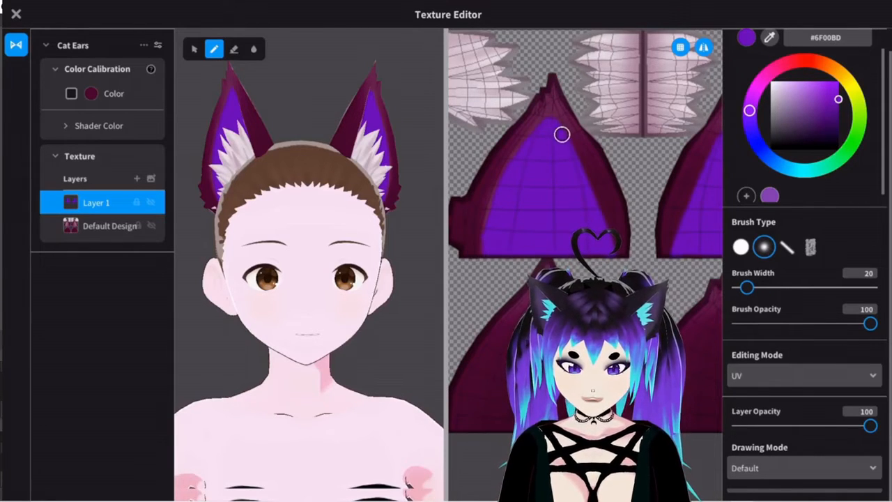
Shade the purple inner ear with darker #49007D and blend the colours and edges using Blur at brush width 62.
left_click_drag(840, 104, 840, 115)
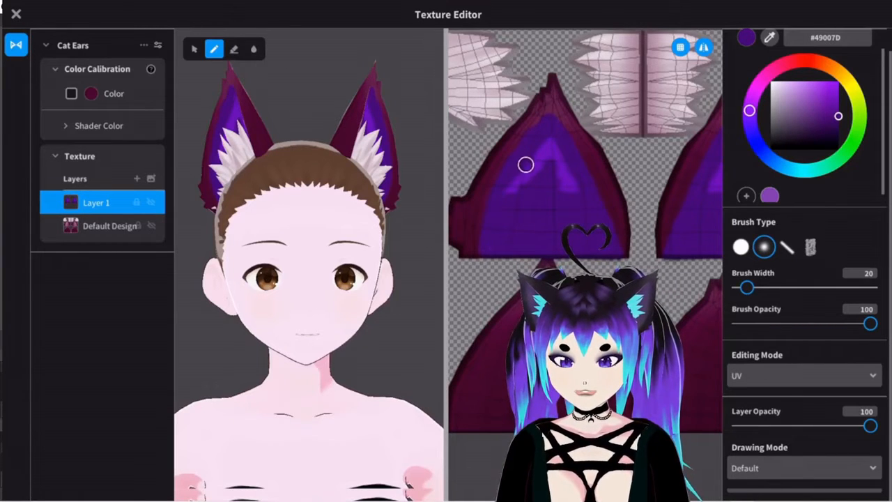
left_click(255, 49)
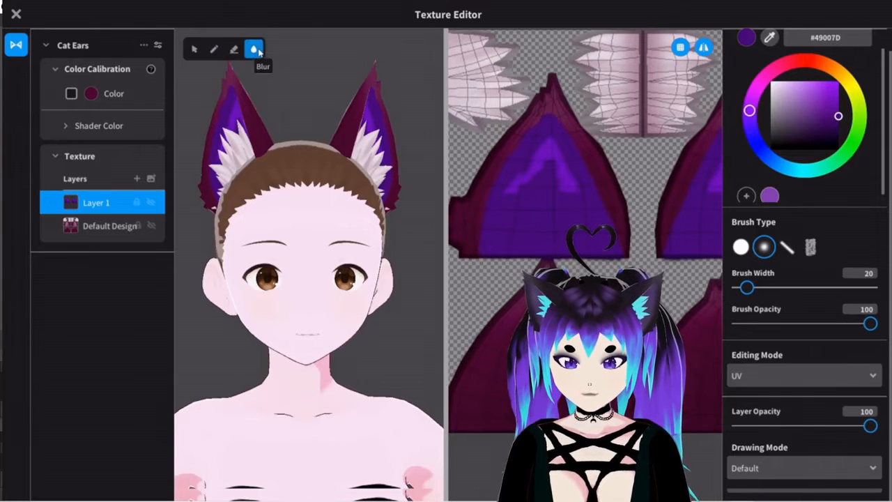
left_click_drag(748, 288, 765, 288)
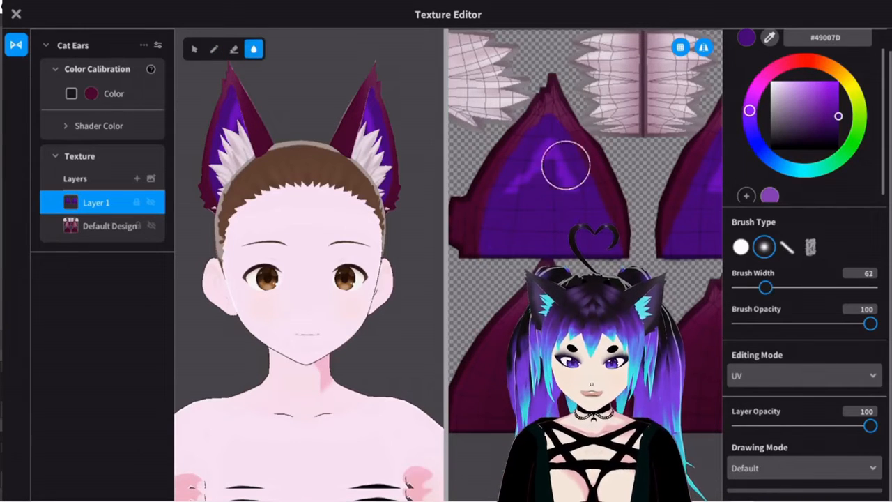
mouse_move(563, 163)
left_mouse_down()
mouse_move(557, 173)
mouse_move(534, 161)
mouse_move(519, 172)
mouse_move(530, 173)
mouse_move(546, 147)
mouse_move(572, 174)
mouse_move(556, 143)
mouse_move(508, 225)
mouse_move(478, 244)
mouse_move(522, 159)
mouse_move(515, 184)
mouse_move(564, 109)
mouse_move(598, 175)
mouse_move(591, 193)
mouse_move(558, 162)
mouse_move(586, 201)
mouse_move(560, 149)
mouse_move(589, 230)
mouse_move(543, 121)
mouse_move(616, 234)
left_mouse_up()
mouse_move(578, 208)
left_mouse_down()
mouse_move(550, 126)
mouse_move(594, 244)
mouse_move(497, 258)
mouse_move(589, 250)
left_mouse_up()
left_click_drag(504, 250, 531, 232)
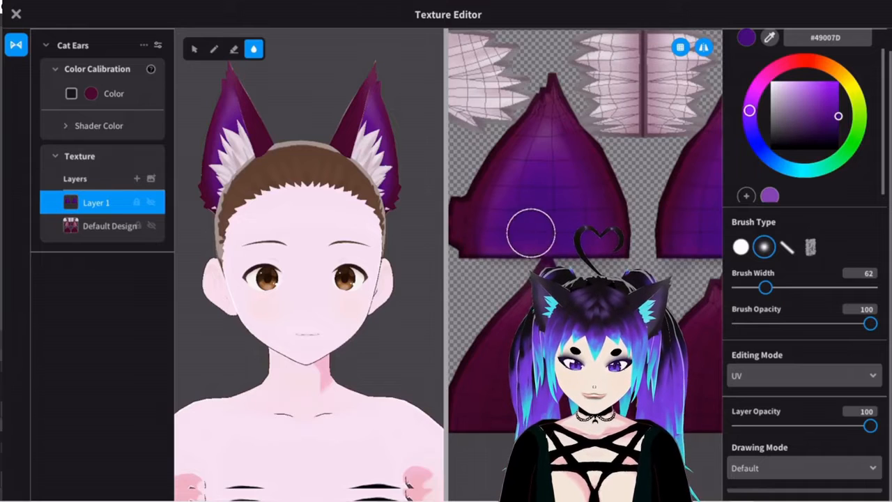
left_click_drag(518, 262, 507, 258)
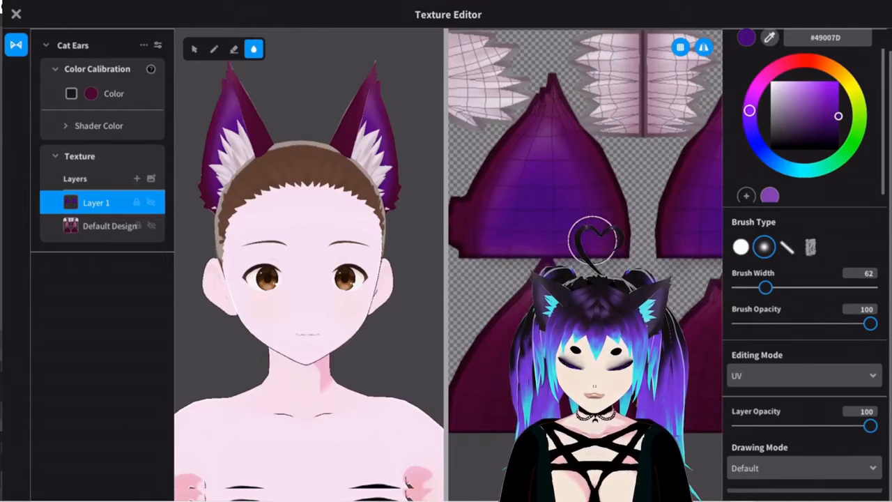
mouse_move(581, 228)
left_mouse_down()
mouse_move(550, 145)
mouse_move(514, 187)
mouse_move(547, 251)
left_mouse_up()
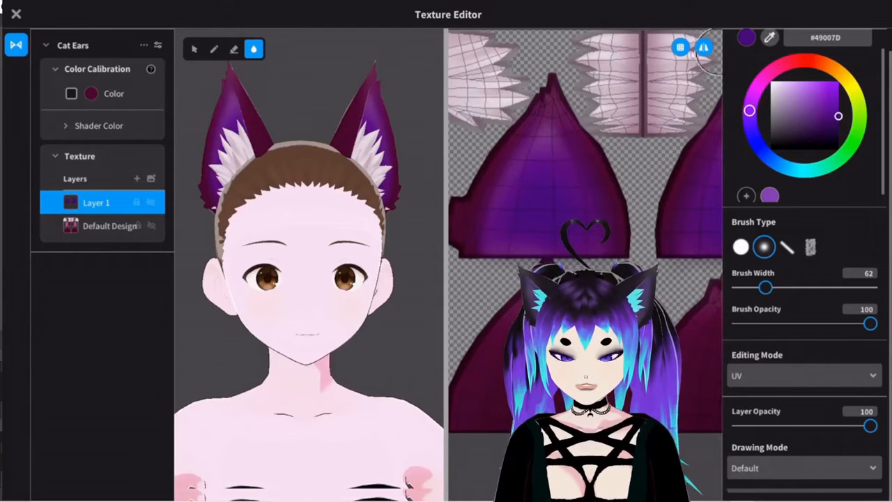
left_click(214, 49)
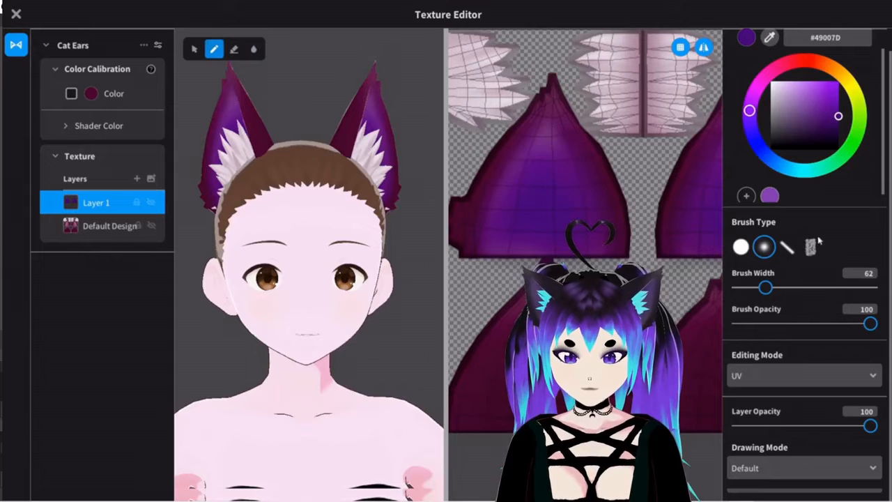
Paint the middle of the inner ear with #49007D at brush width 17 and blend it using Blur at width 25.
left_click_drag(766, 287, 746, 287)
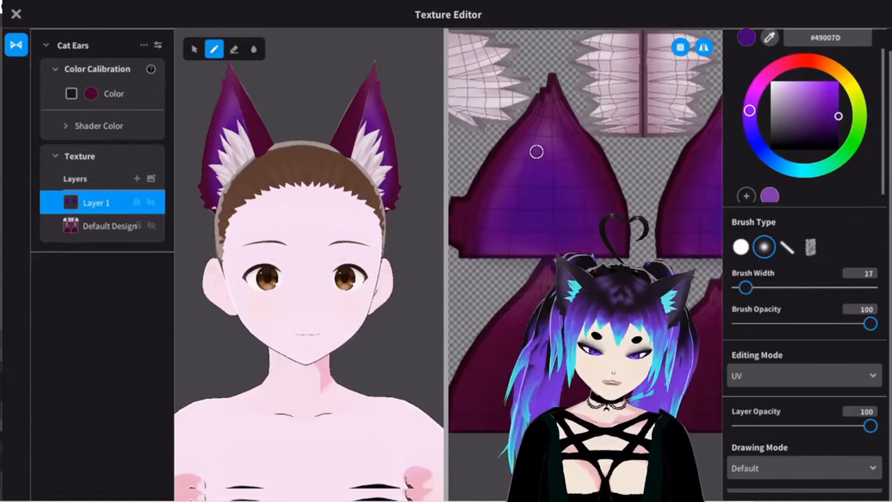
mouse_move(545, 161)
left_mouse_down()
mouse_move(546, 133)
mouse_move(546, 141)
left_mouse_up()
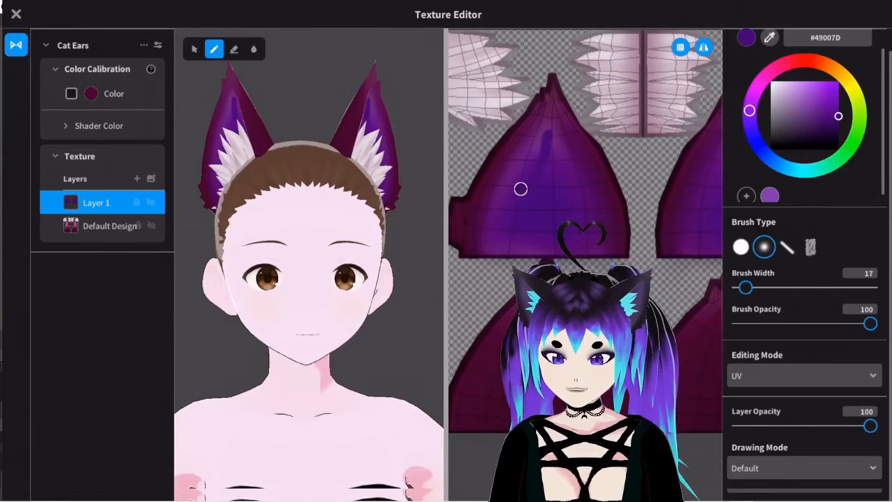
mouse_move(520, 188)
left_mouse_down()
mouse_move(545, 130)
mouse_move(510, 204)
left_mouse_up()
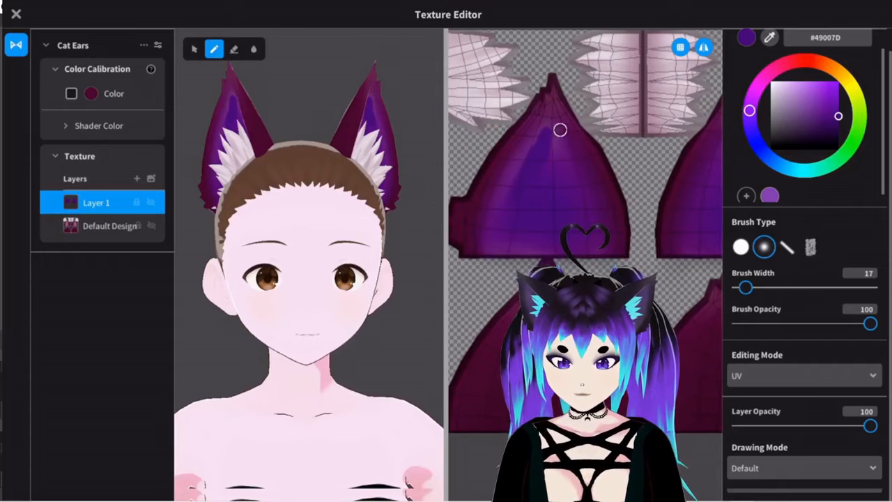
left_click_drag(547, 129, 566, 192)
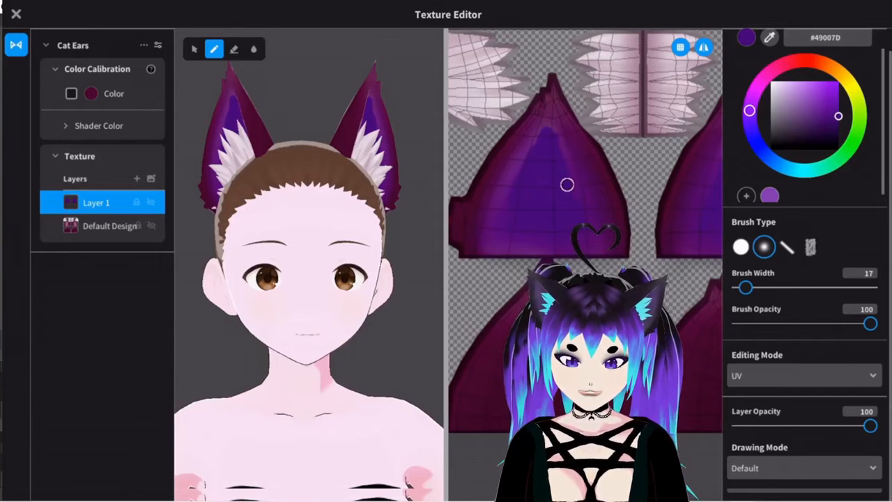
left_click(254, 49)
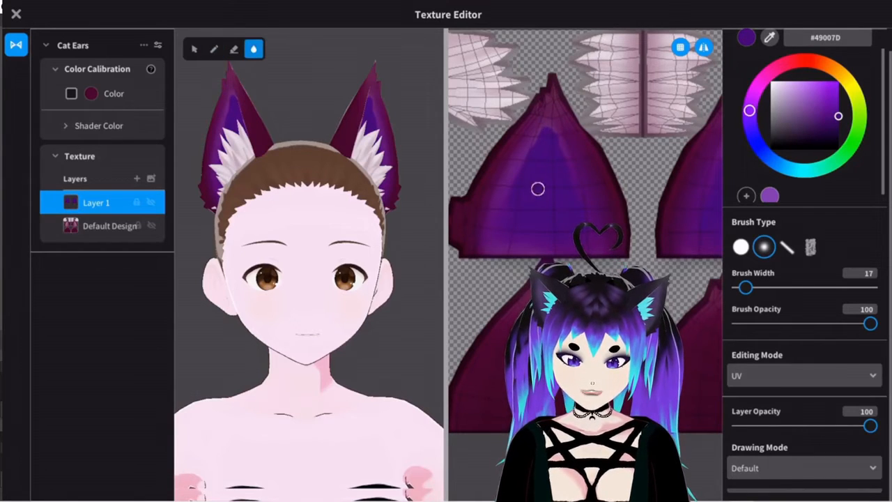
left_click_drag(744, 287, 749, 287)
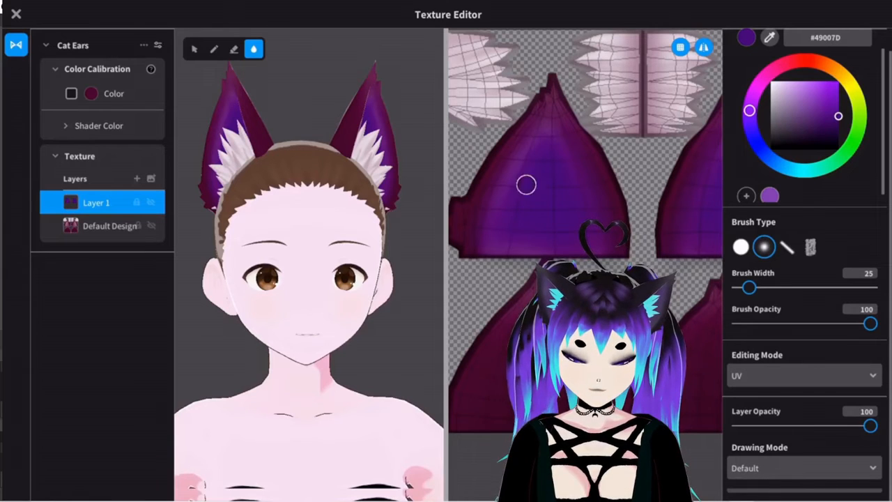
scroll(375, 310, "down", 2)
middle_click_drag(423, 297, 400, 304)
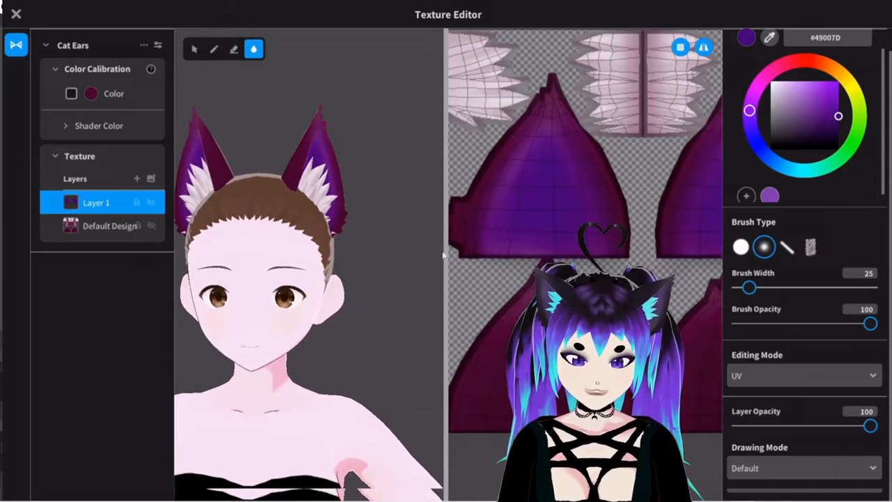
Outline both sides of the purple inner ear with near-black #151516 at brush width 13 and opacity 60.
scroll(455, 241, "up", 1)
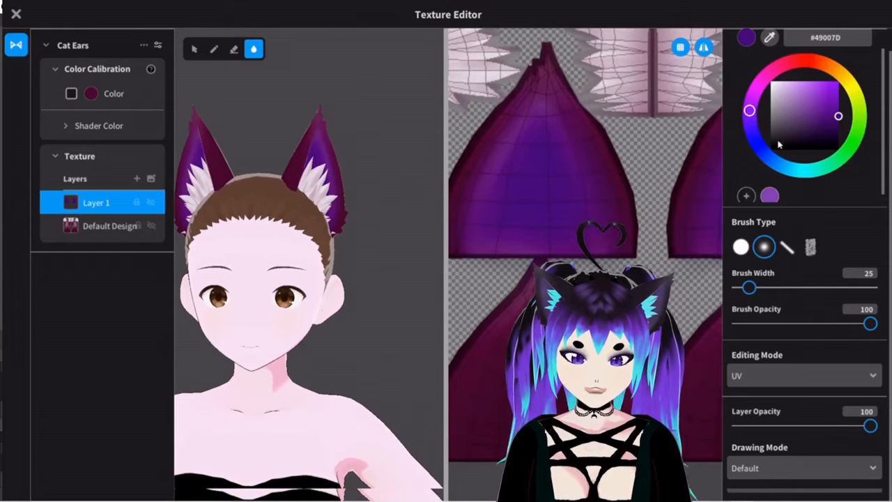
mouse_move(777, 143)
left_mouse_down()
mouse_move(771, 130)
mouse_move(775, 147)
left_mouse_up()
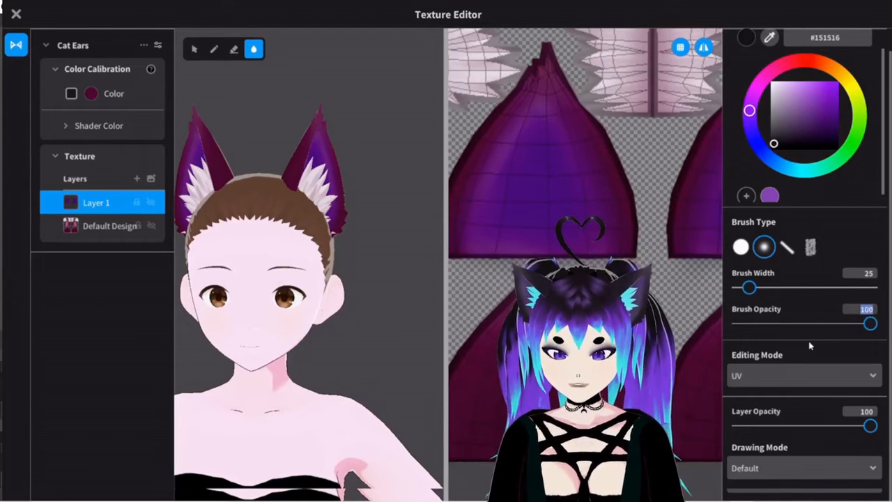
key("Return")
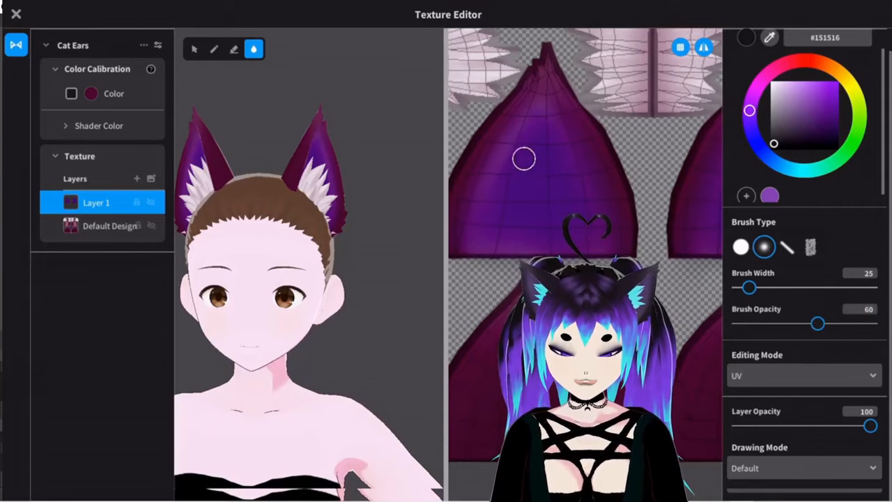
left_click_drag(745, 291, 740, 290)
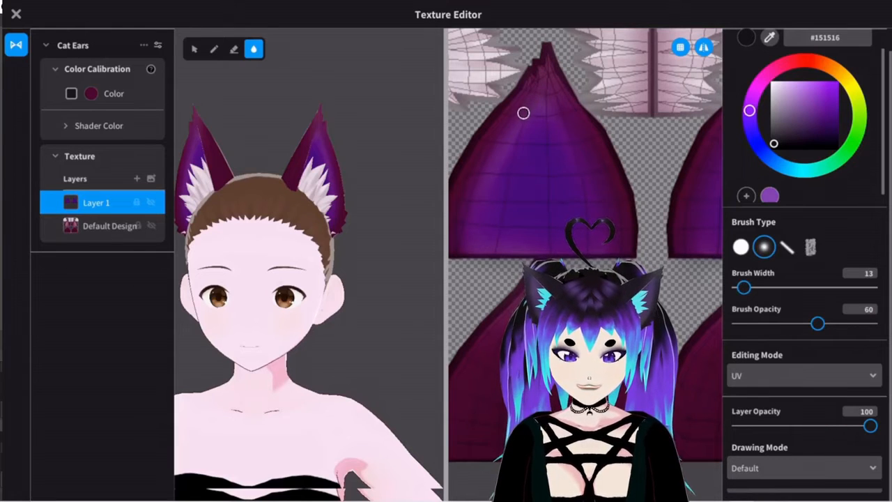
left_click(214, 48)
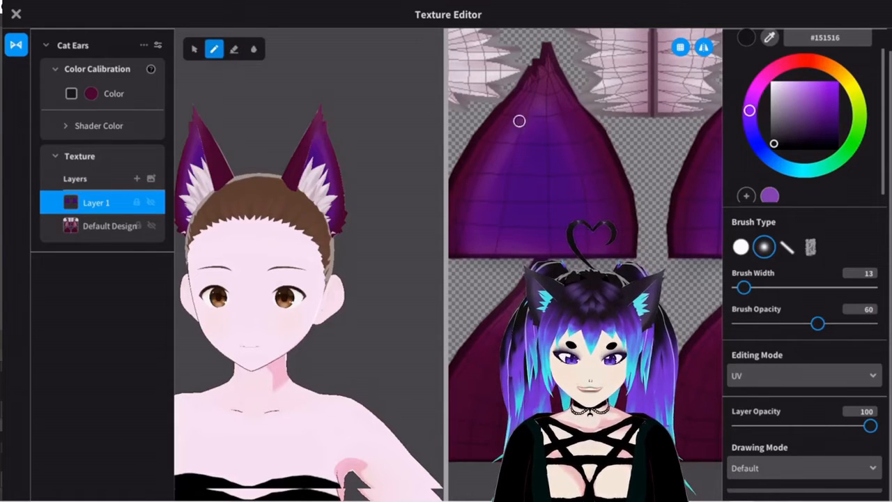
left_click_drag(537, 99, 471, 191)
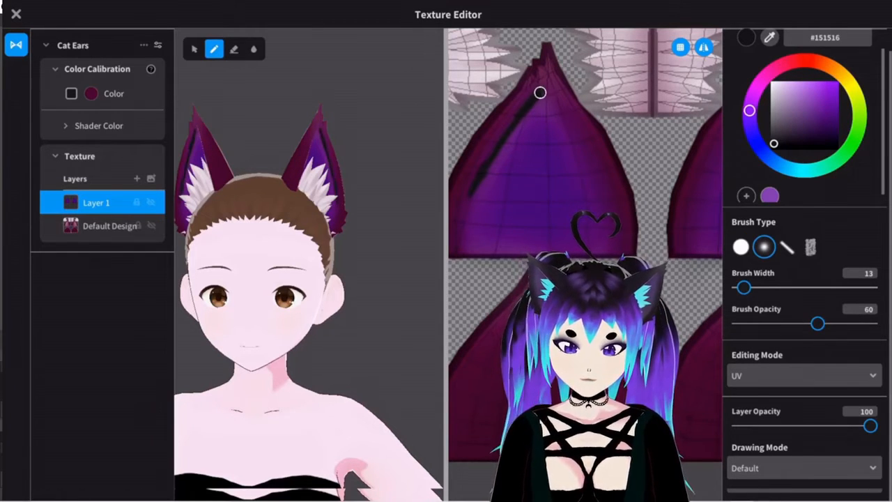
left_click_drag(540, 93, 601, 206)
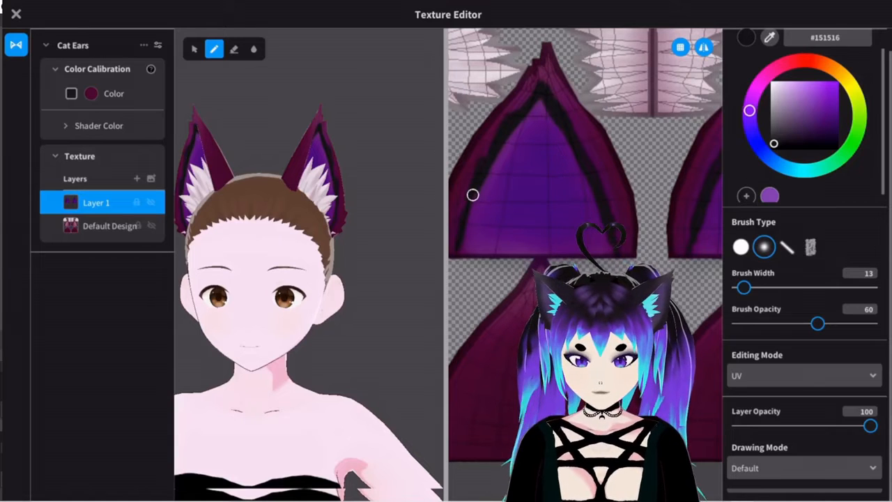
Soften the dark inner-ear outline into the purple using Blur at brush width 32.
left_click(254, 48)
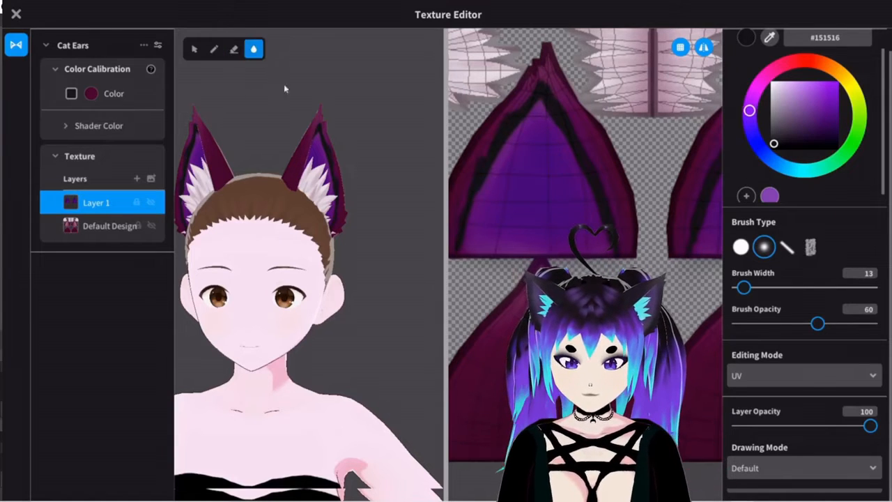
left_click_drag(745, 289, 752, 288)
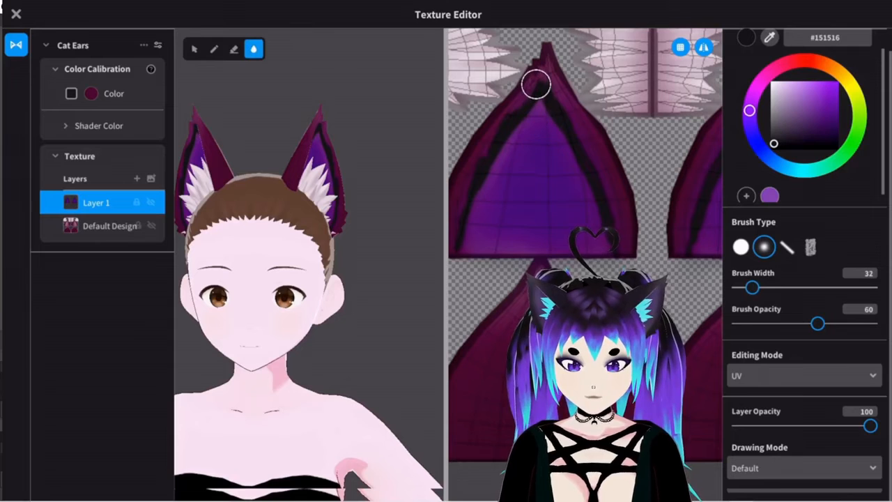
mouse_move(540, 82)
left_mouse_down()
mouse_move(509, 118)
mouse_move(498, 161)
mouse_move(488, 148)
mouse_move(480, 159)
mouse_move(459, 243)
left_mouse_up()
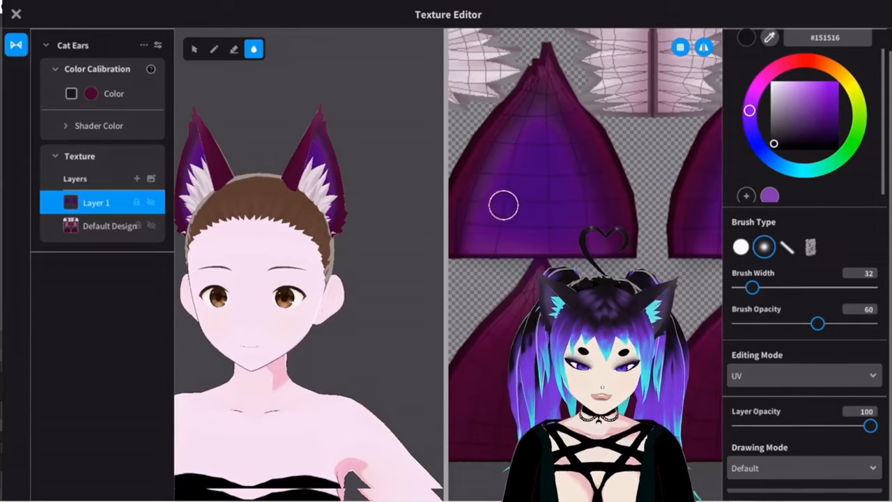
right_click_drag(401, 272, 396, 270)
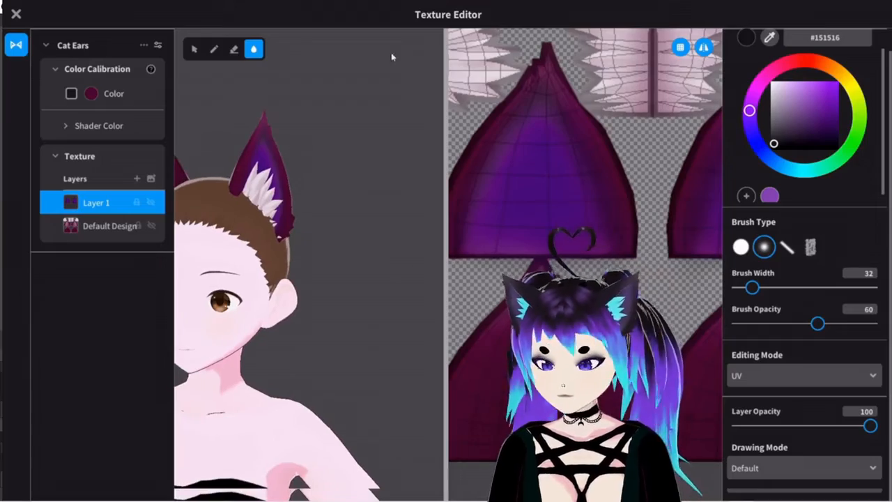
Paint the root areas of the white ear-fur pieces black #000000 at brush width 29 and opacity 60.
left_click(214, 50)
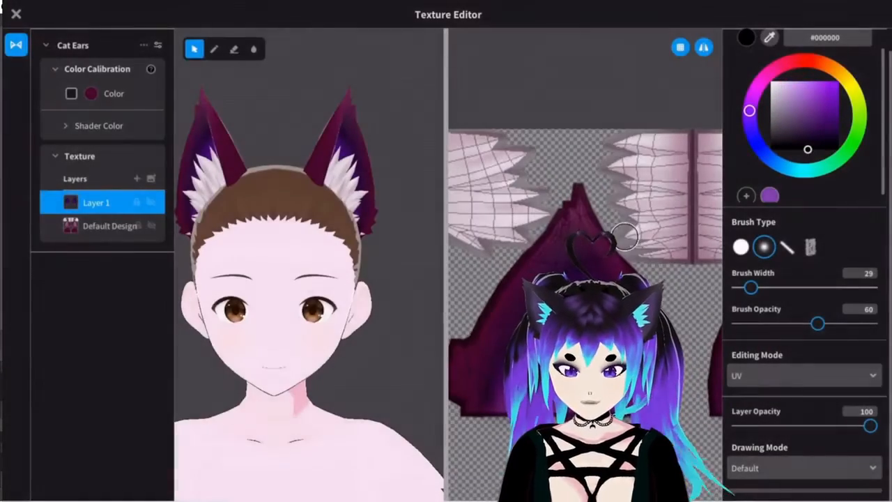
left_click(213, 50)
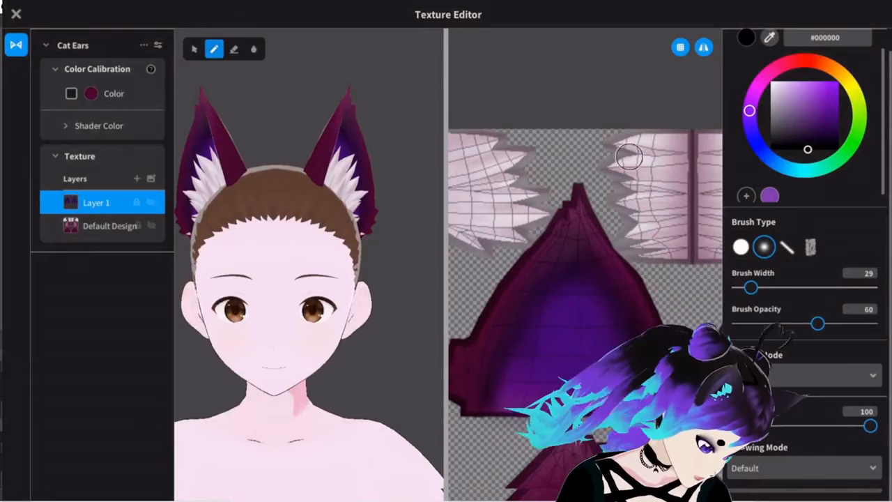
scroll(476, 207, "down", 2)
scroll(487, 207, "up", 1)
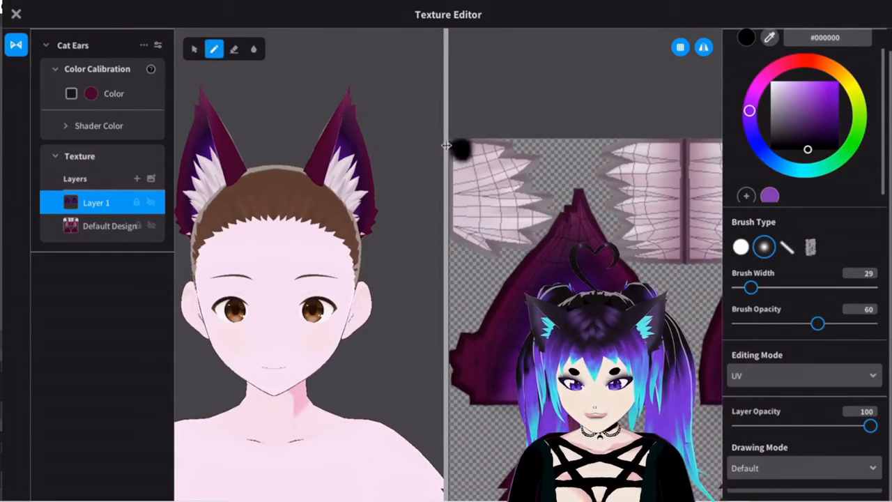
mouse_move(458, 153)
left_mouse_down()
mouse_move(455, 180)
mouse_move(469, 177)
mouse_move(460, 223)
left_mouse_up()
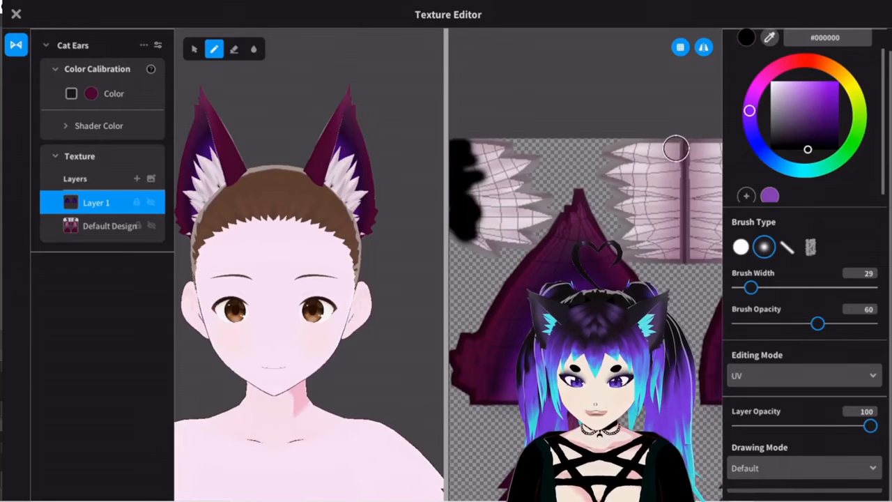
mouse_move(675, 148)
left_mouse_down()
mouse_move(653, 144)
mouse_move(679, 143)
mouse_move(681, 154)
mouse_move(666, 175)
mouse_move(676, 183)
mouse_move(671, 200)
mouse_move(664, 180)
mouse_move(681, 203)
mouse_move(671, 219)
mouse_move(681, 238)
mouse_move(674, 250)
left_mouse_up()
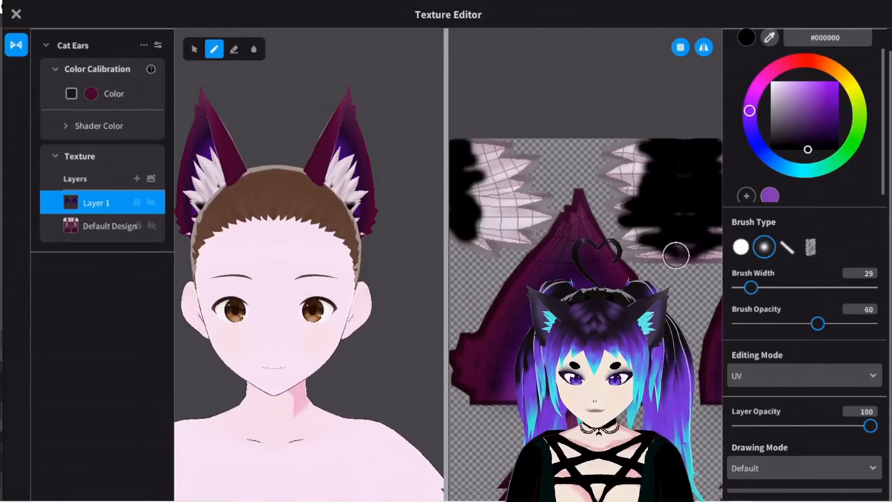
mouse_move(466, 227)
left_mouse_down()
mouse_move(478, 193)
mouse_move(472, 181)
mouse_move(479, 204)
mouse_move(492, 179)
mouse_move(468, 154)
mouse_move(471, 142)
mouse_move(478, 181)
left_mouse_up()
Extend the black on the ear-fur roots towards the tips and blend its edges using Blur.
scroll(665, 233, "down", 5)
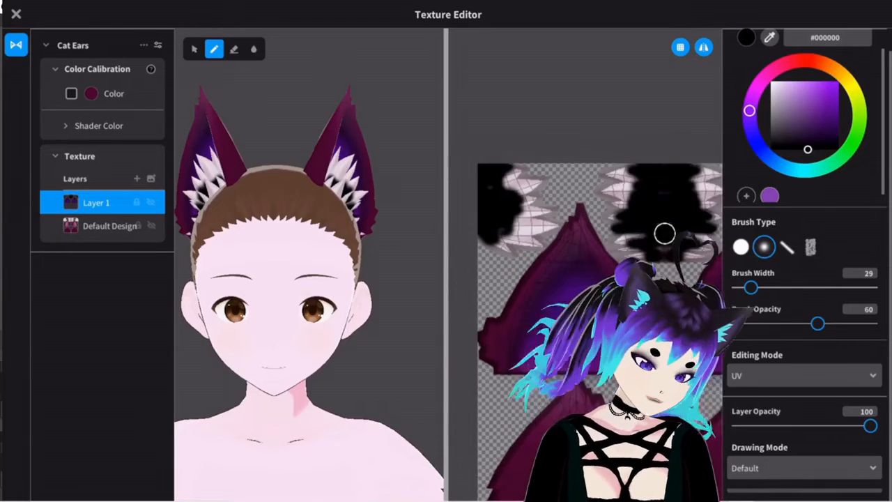
scroll(624, 249, "up", 2)
scroll(616, 250, "up", 3)
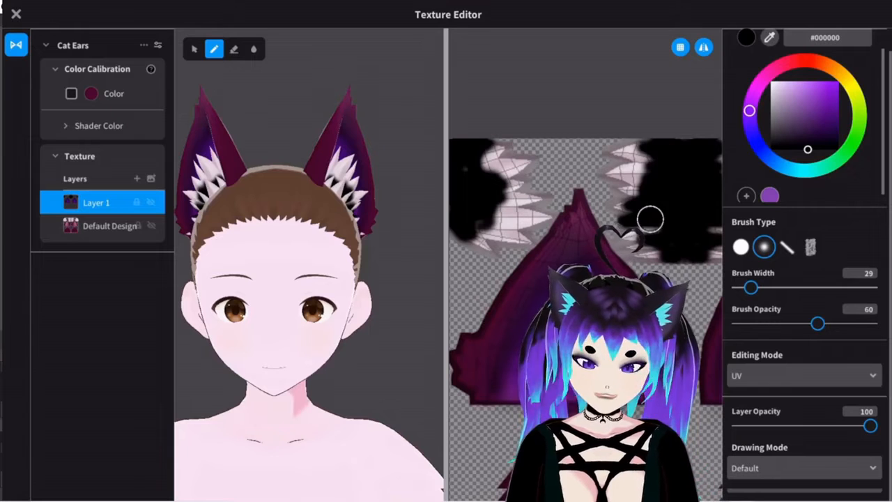
mouse_move(482, 228)
left_mouse_down()
mouse_move(473, 236)
mouse_move(480, 237)
left_mouse_up()
mouse_move(507, 154)
left_mouse_down()
mouse_move(470, 164)
mouse_move(502, 150)
left_mouse_up()
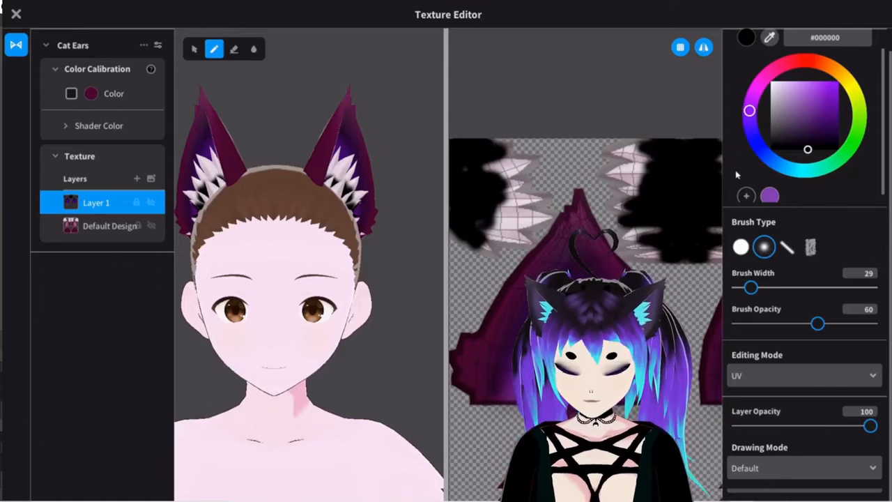
left_click(253, 50)
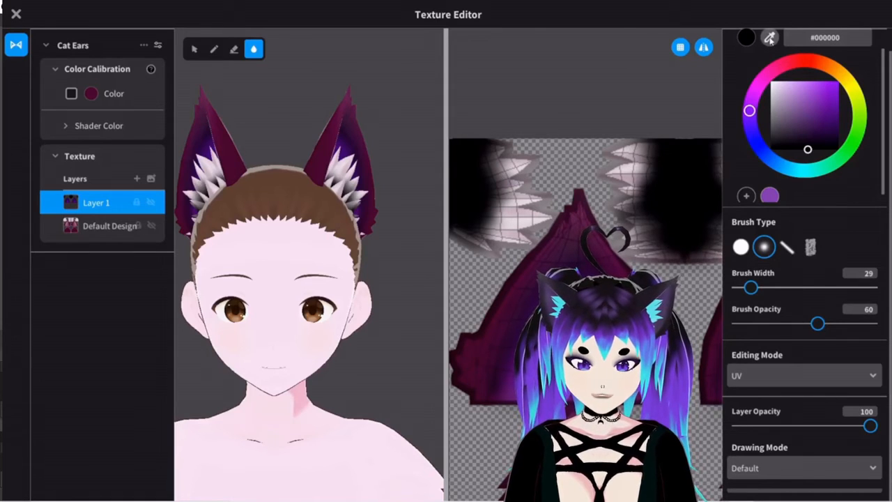
Sample dark magenta #521B3E from the ear and paint it over the remaining white fur tips.
left_click(577, 217)
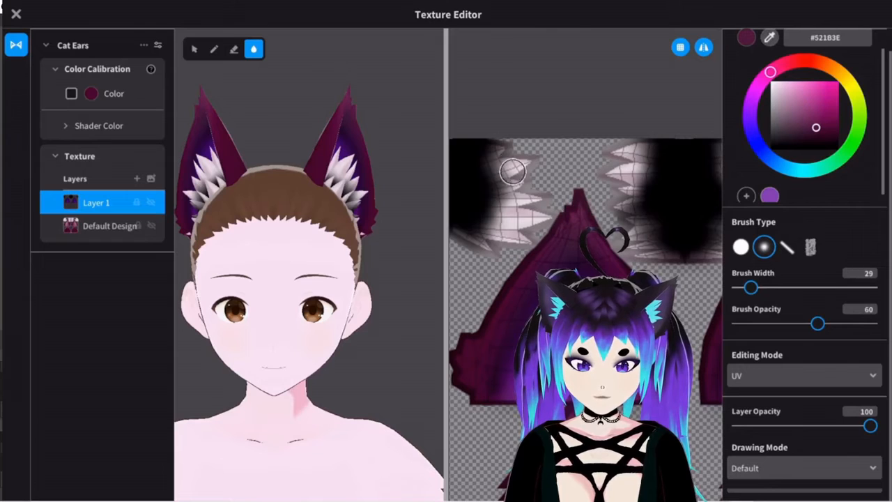
left_click(216, 49)
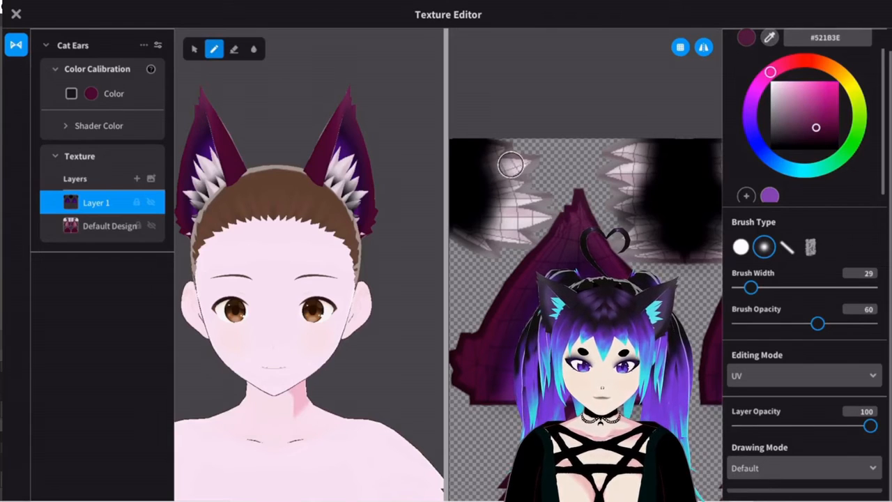
mouse_move(488, 149)
left_mouse_down()
mouse_move(508, 149)
mouse_move(526, 170)
mouse_move(506, 166)
mouse_move(536, 193)
mouse_move(492, 199)
mouse_move(513, 223)
mouse_move(537, 207)
mouse_move(480, 231)
mouse_move(495, 237)
mouse_move(464, 234)
mouse_move(479, 245)
left_mouse_up()
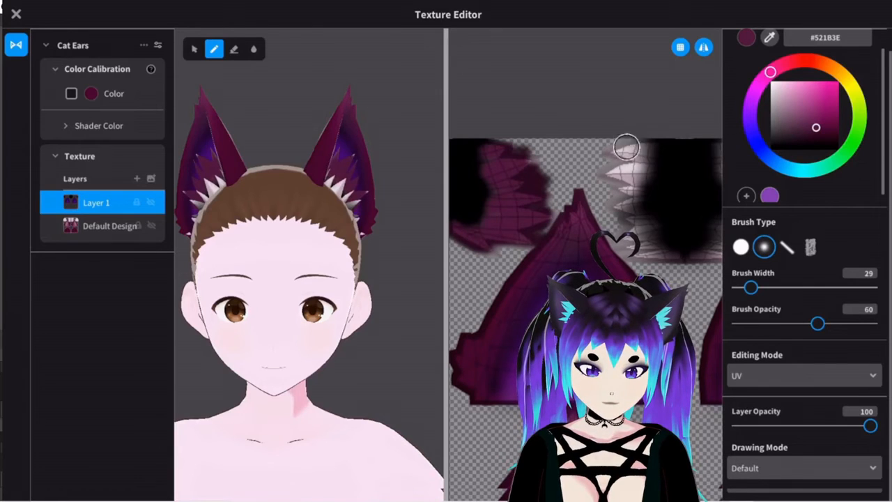
mouse_move(626, 147)
left_mouse_down()
mouse_move(614, 153)
mouse_move(621, 149)
mouse_move(665, 186)
mouse_move(627, 191)
mouse_move(641, 192)
left_mouse_up()
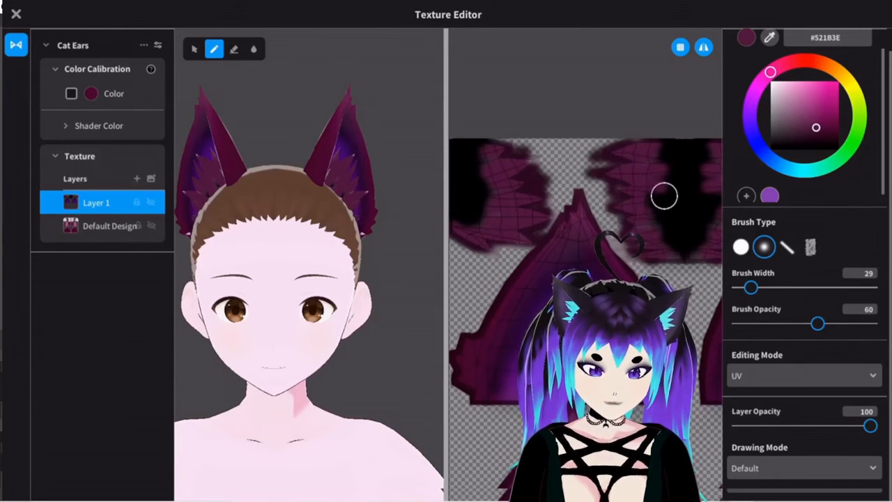
Repaint the roots of the magenta ear fur with black #000000 and blend the transition using Blur.
left_click_drag(815, 127, 837, 149)
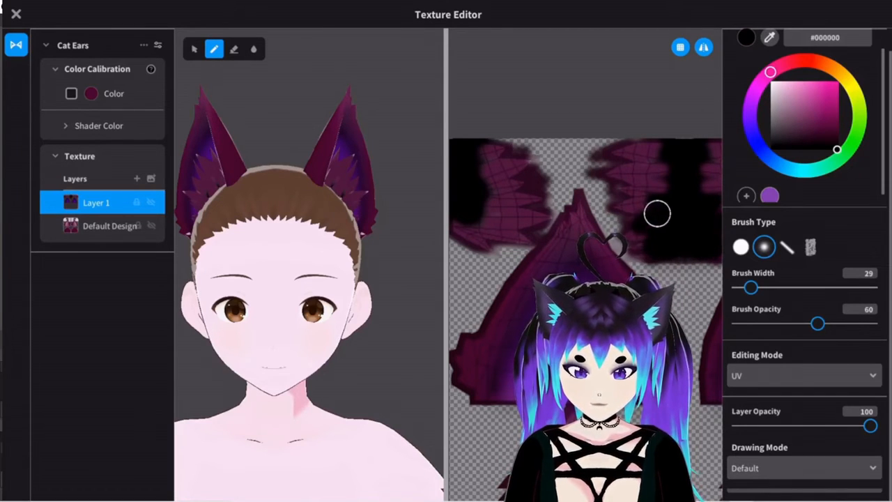
mouse_move(662, 194)
left_mouse_down()
mouse_move(611, 181)
mouse_move(647, 175)
mouse_move(665, 148)
mouse_move(609, 146)
mouse_move(659, 150)
mouse_move(669, 181)
left_mouse_up()
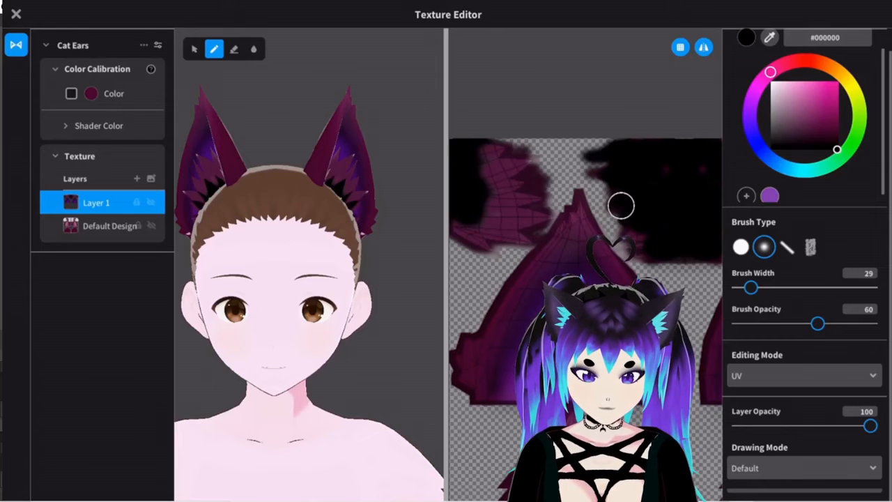
mouse_move(467, 202)
left_mouse_down()
mouse_move(457, 231)
mouse_move(474, 239)
mouse_move(462, 199)
mouse_move(490, 217)
mouse_move(487, 159)
left_mouse_up()
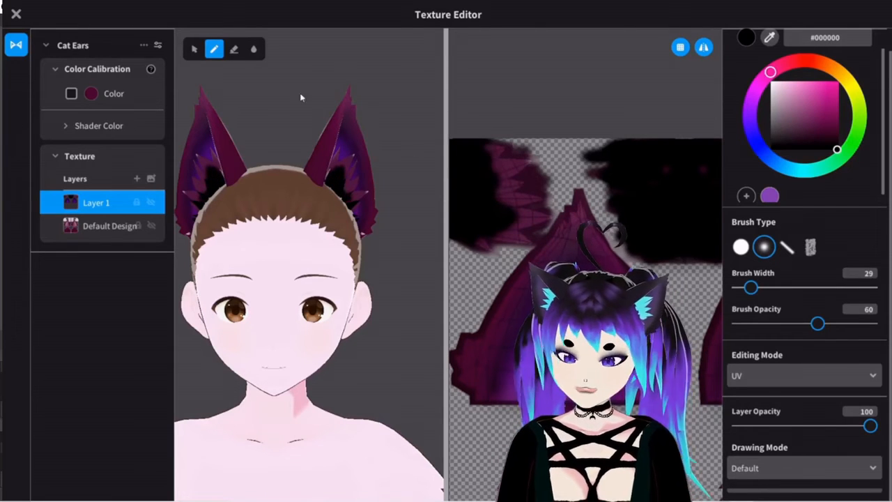
left_click(255, 50)
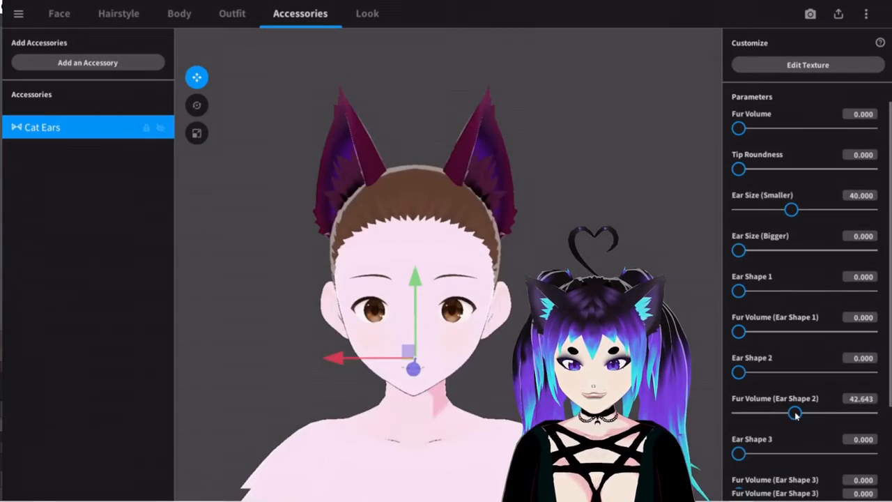
Set Fur Volume (Ear Shape 2) to 41.586, Ear Shape 4 to 50.819 and Fur Volume (Ear Shape 4) to 31.718.
mouse_move(795, 414)
left_mouse_down()
mouse_move(779, 414)
mouse_move(796, 413)
left_mouse_up()
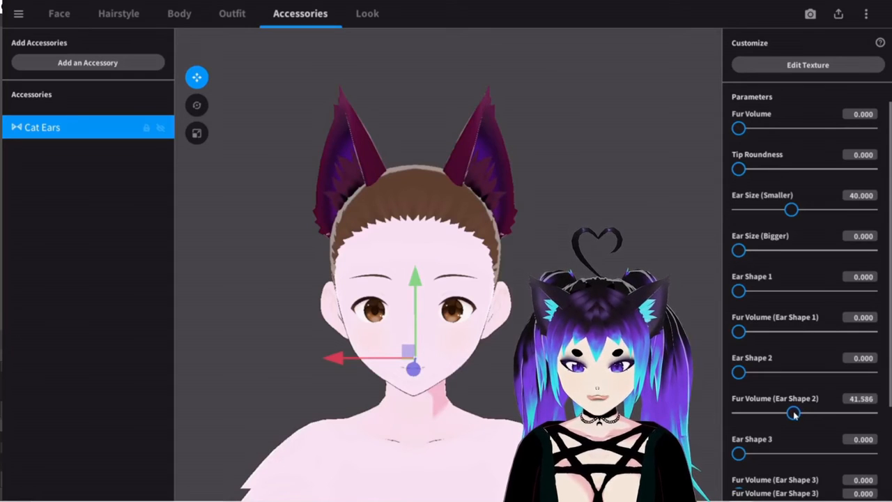
scroll(789, 416, "down", 3)
left_click_drag(800, 432, 809, 432)
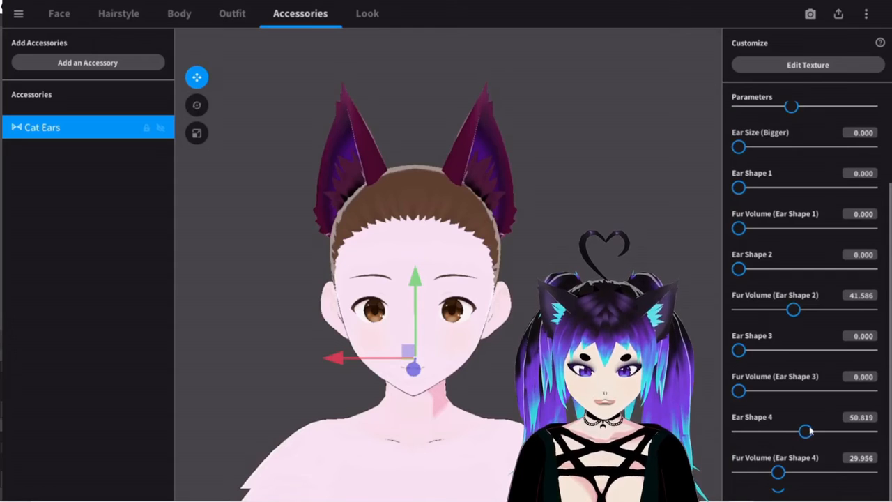
left_click_drag(780, 474, 784, 474)
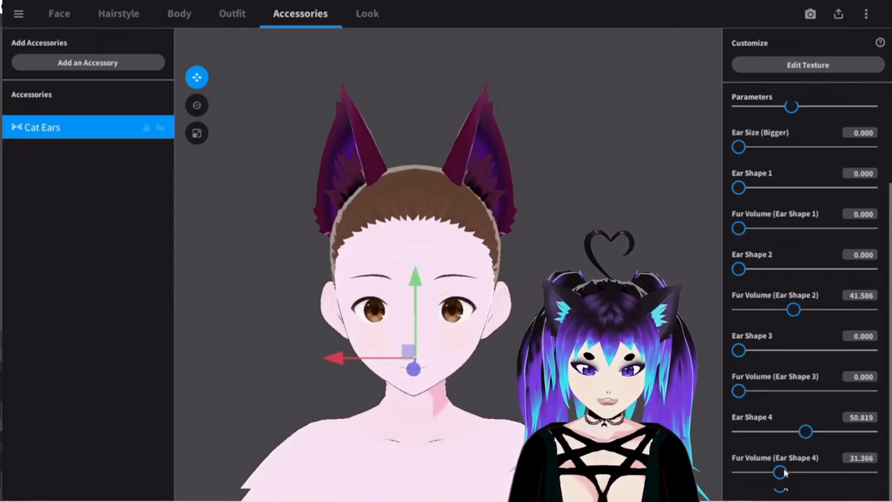
Bring up the commands for saving the model with its finished cat ears.
mouse_move(446, 279)
right_mouse_down()
mouse_move(313, 279)
mouse_move(443, 275)
right_mouse_up()
scroll(398, 279, "up", 4)
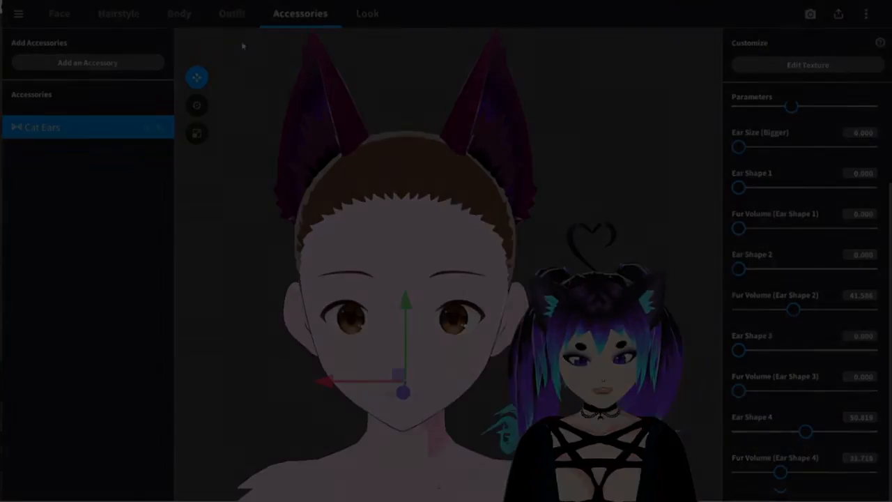
left_click(18, 14)
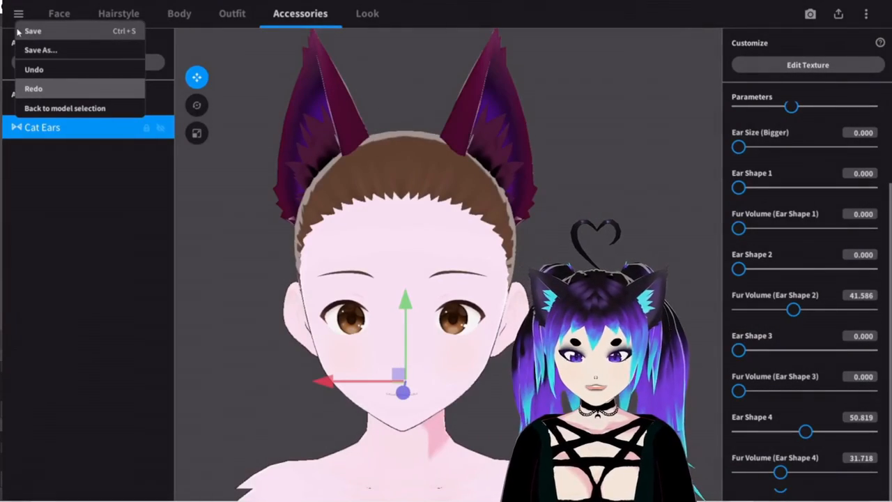